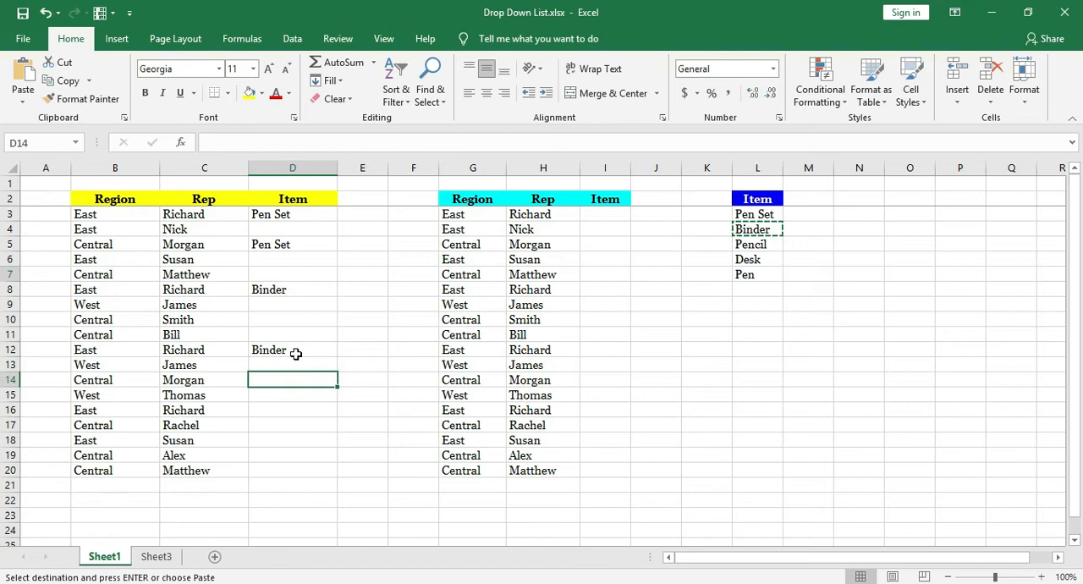
Enter Pen Set in D14, and choose Pen for I3 and Binder for I8 from their drop-down lists.
{"action": "key", "text": "Return"}
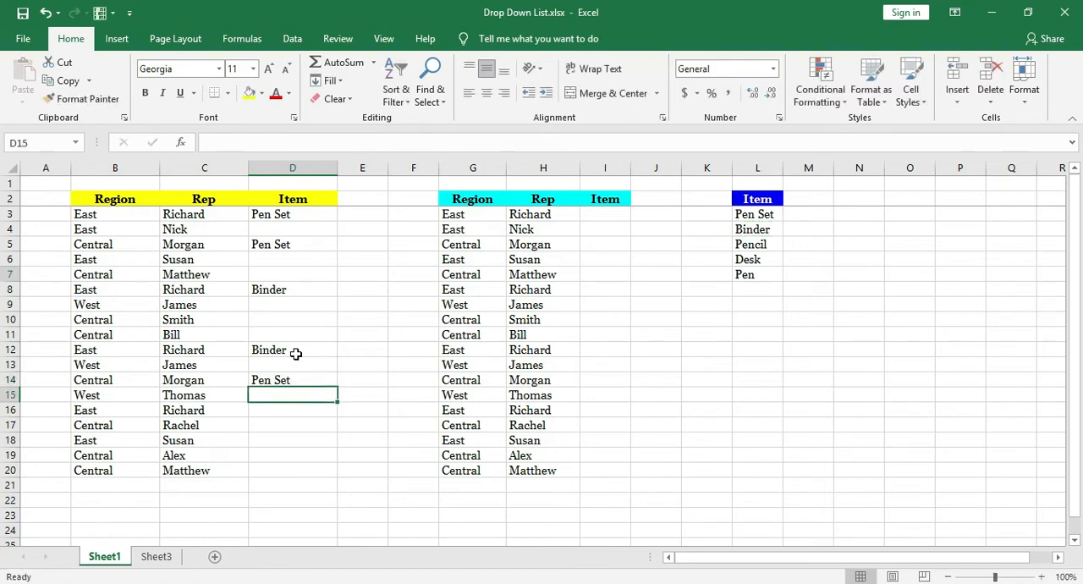
{"action": "left_click", "coordinate": [601, 220]}
{"action": "left_click", "coordinate": [638, 215]}
{"action": "left_click", "coordinate": [604, 265]}
{"action": "left_click", "coordinate": [599, 289]}
{"action": "left_click", "coordinate": [638, 290]}
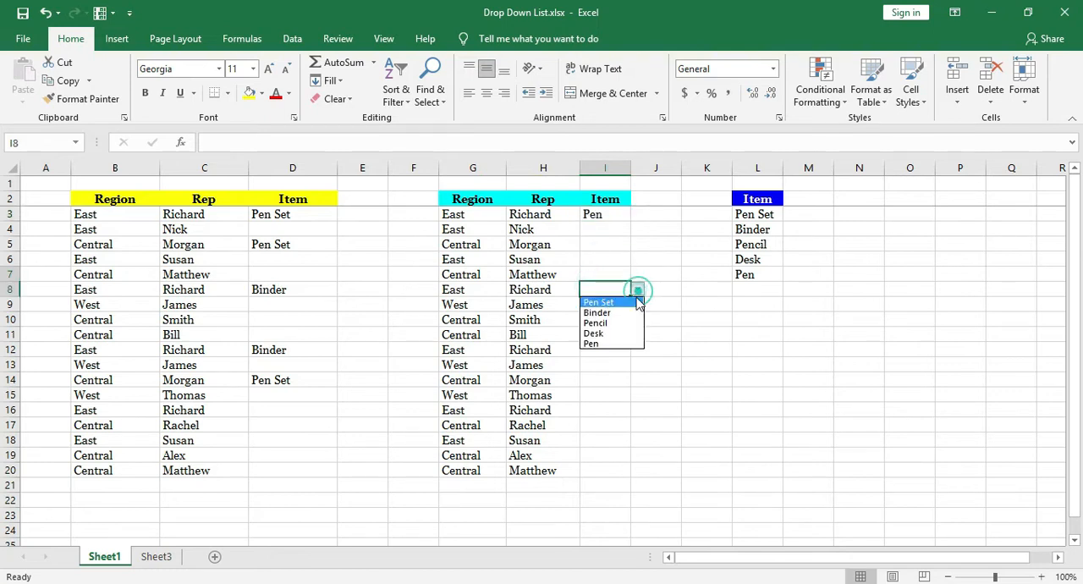
{"action": "left_click", "coordinate": [621, 313]}
Choose Binder for I12 and Desk for I15 from their drop-down lists.
{"action": "left_click", "coordinate": [624, 350]}
{"action": "left_click", "coordinate": [638, 349]}
{"action": "left_click", "coordinate": [613, 373]}
{"action": "left_click", "coordinate": [596, 396]}
{"action": "left_click", "coordinate": [638, 396]}
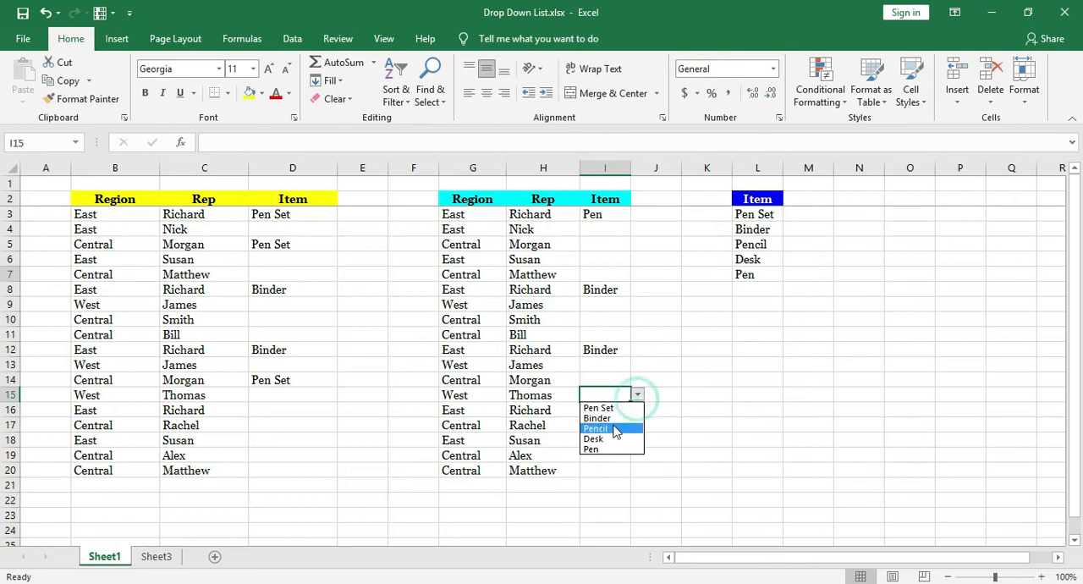
{"action": "left_click", "coordinate": [621, 443]}
{"action": "left_click", "coordinate": [611, 370]}
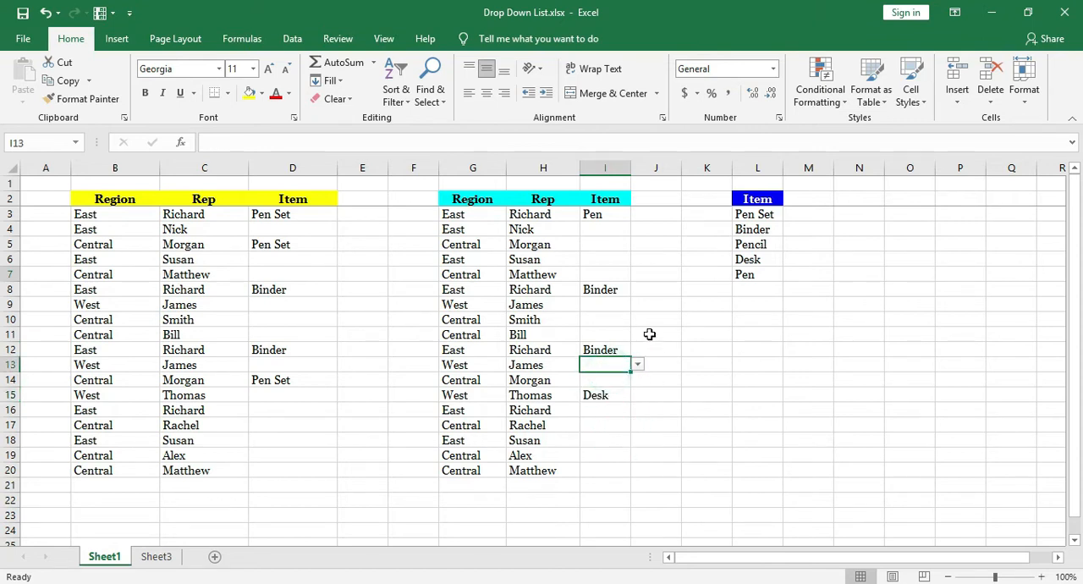
{"action": "left_click", "coordinate": [606, 275]}
{"action": "left_click", "coordinate": [601, 247]}
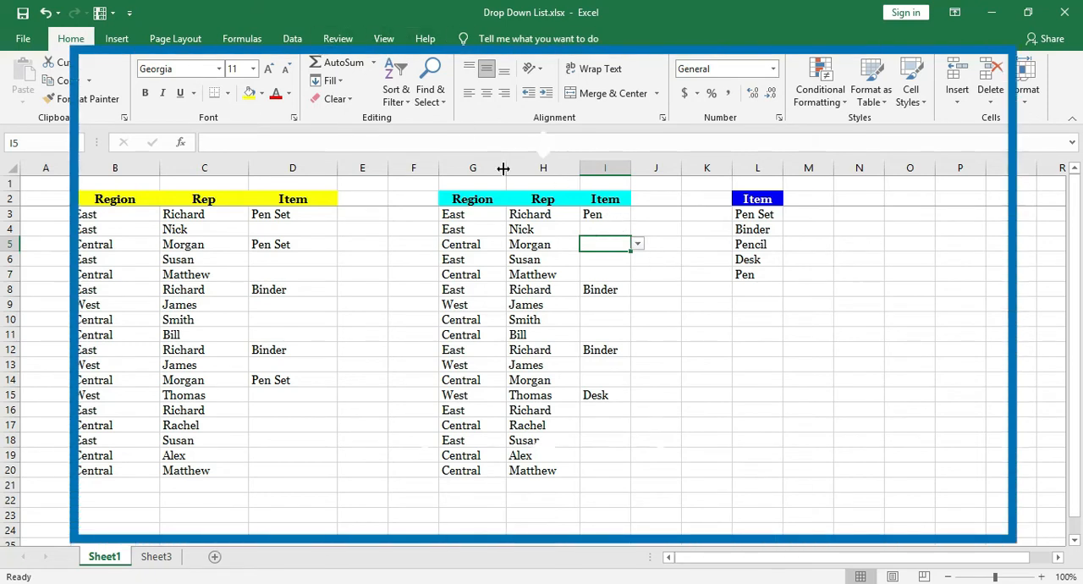
Clear all data validation settings from column I without extending the validation to the other cells.
{"action": "left_click", "coordinate": [597, 168]}
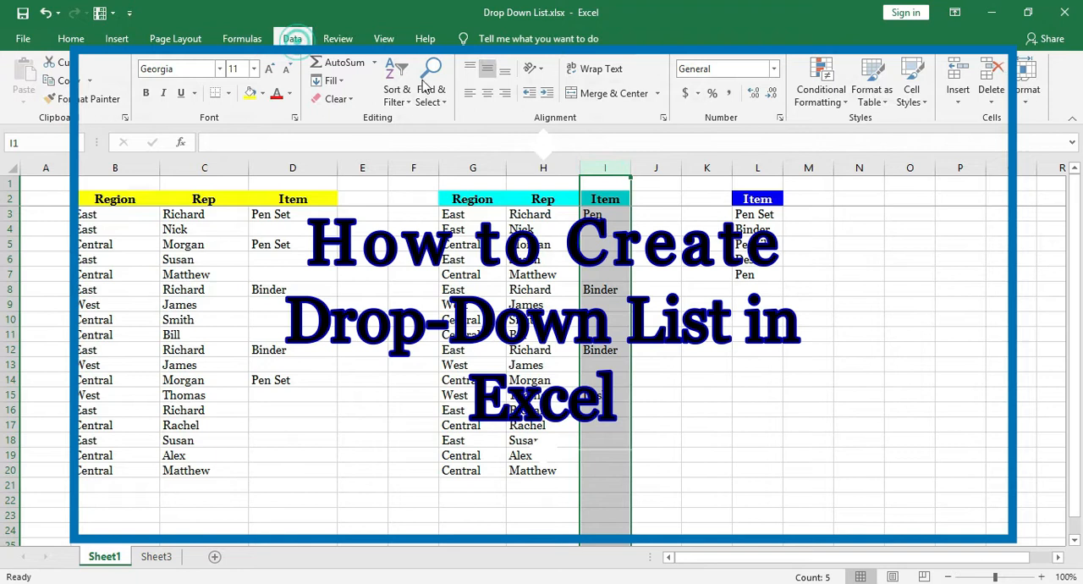
{"action": "left_click", "coordinate": [292, 38]}
{"action": "left_click", "coordinate": [599, 102]}
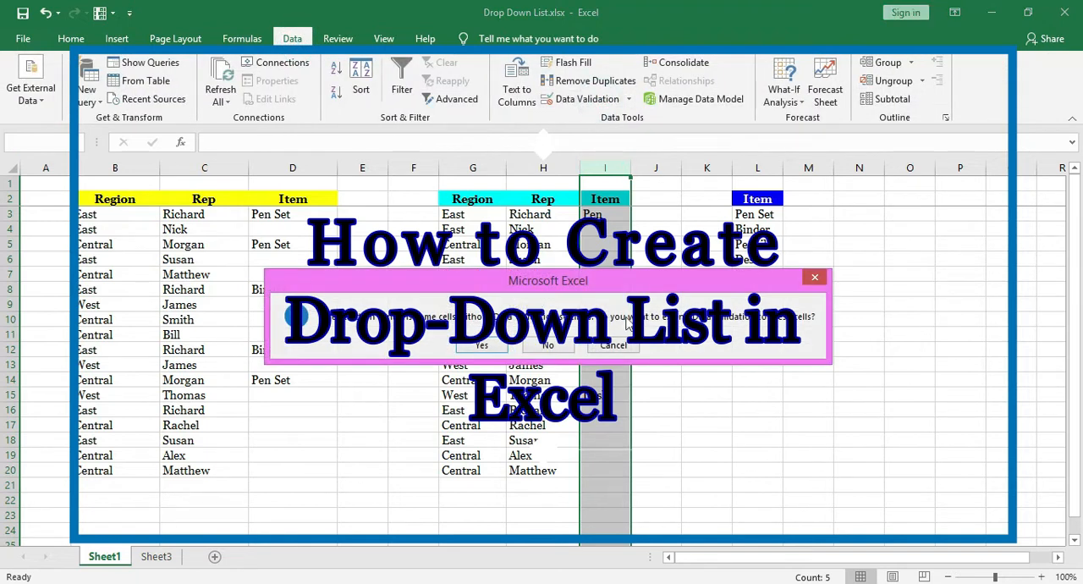
{"action": "left_click", "coordinate": [547, 347]}
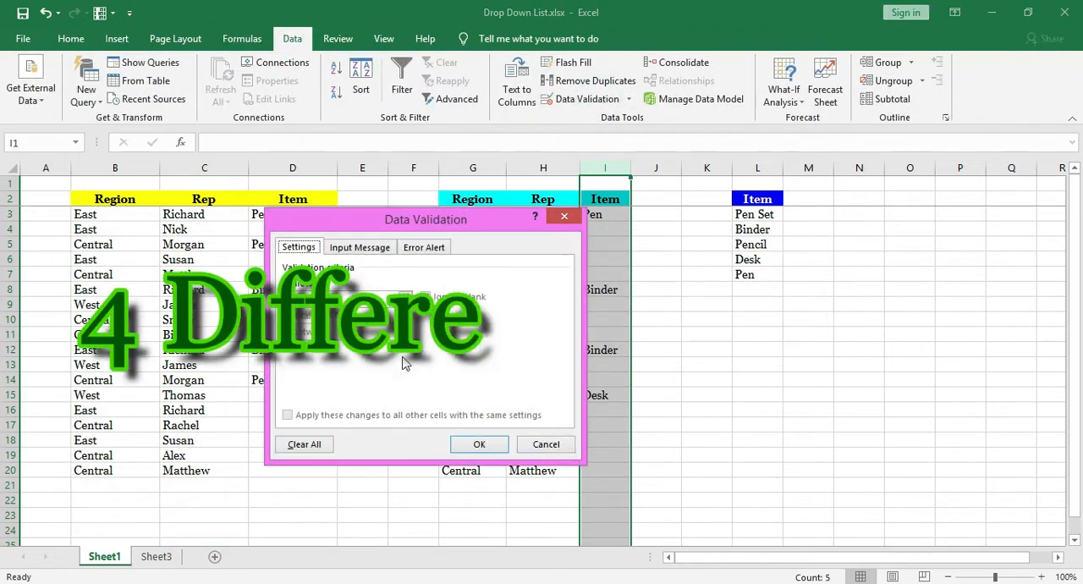
{"action": "left_click", "coordinate": [313, 448]}
{"action": "left_click", "coordinate": [479, 444]}
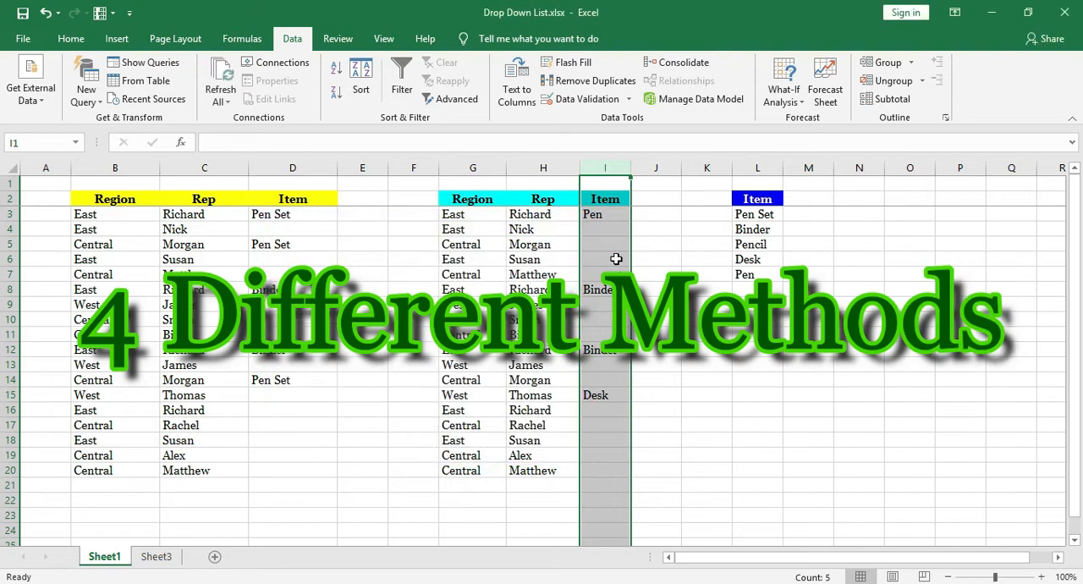
Clear the item entries below the Item headers in columns I and D.
{"action": "left_click_drag", "start_coordinate": [590, 213], "coordinate": [595, 441]}
{"action": "key", "text": "Delete"}
{"action": "left_click_drag", "start_coordinate": [288, 212], "coordinate": [297, 443]}
{"action": "key", "text": "Delete"}
{"action": "left_click", "coordinate": [303, 217]}
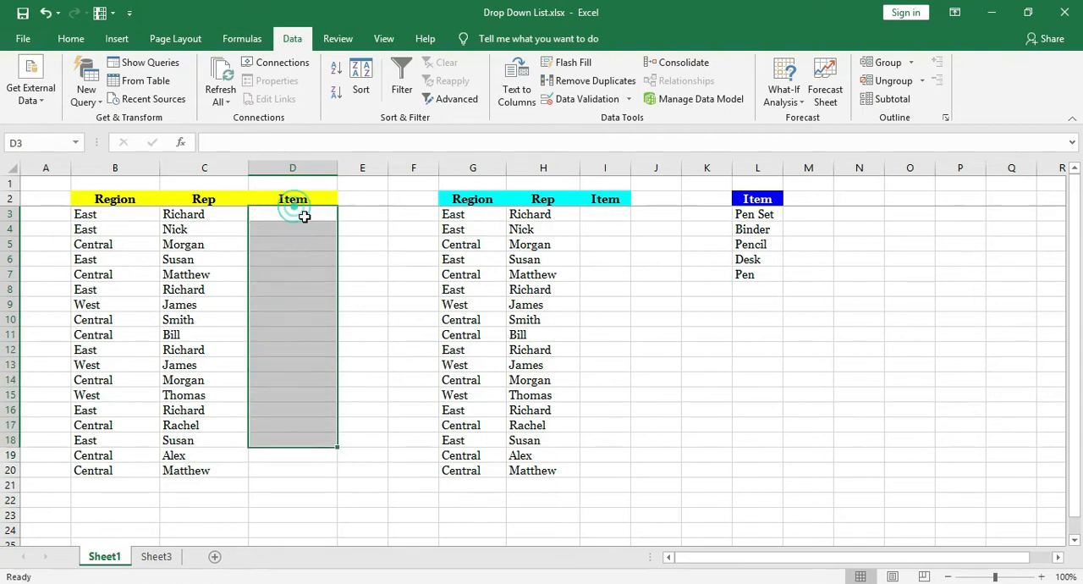
Review the Region, Rep and empty Item columns of both tables and the item names listed in column L.
{"action": "left_click", "coordinate": [613, 214]}
{"action": "left_click", "coordinate": [109, 200]}
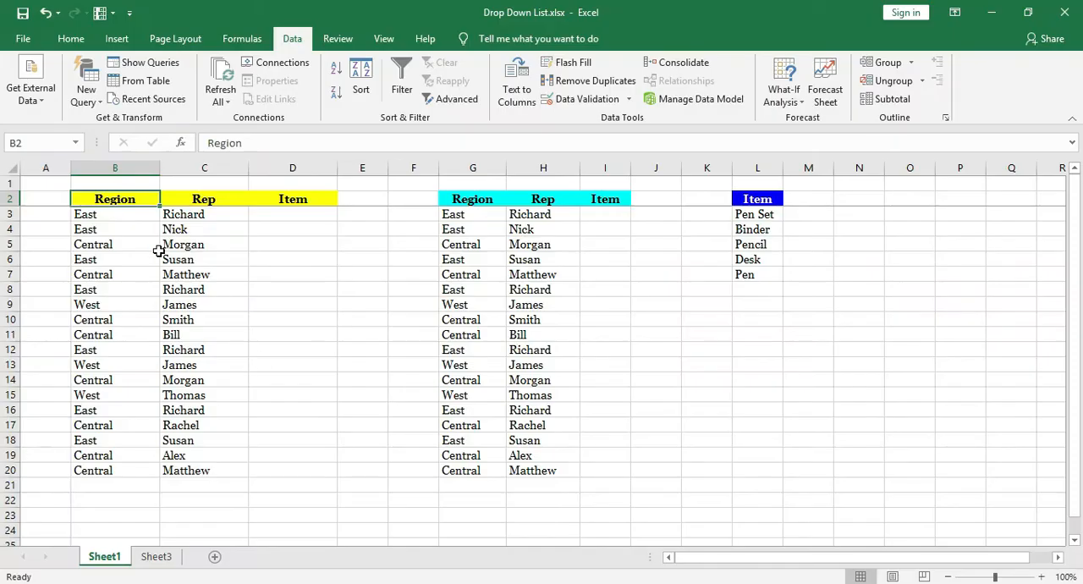
{"action": "left_click_drag", "start_coordinate": [288, 216], "coordinate": [285, 313]}
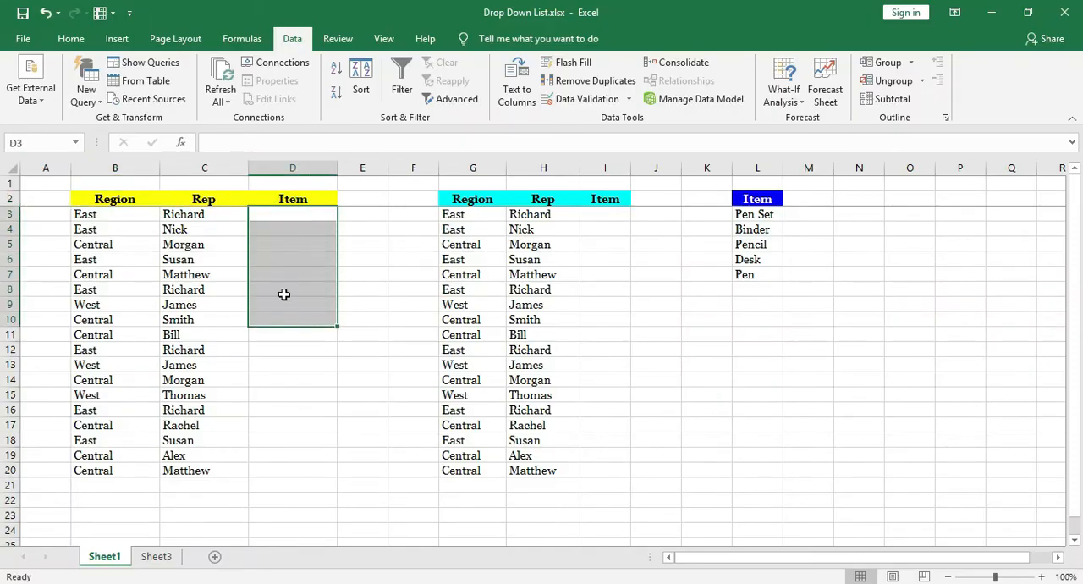
{"action": "left_click", "coordinate": [285, 273]}
{"action": "left_click_drag", "start_coordinate": [186, 211], "coordinate": [231, 300]}
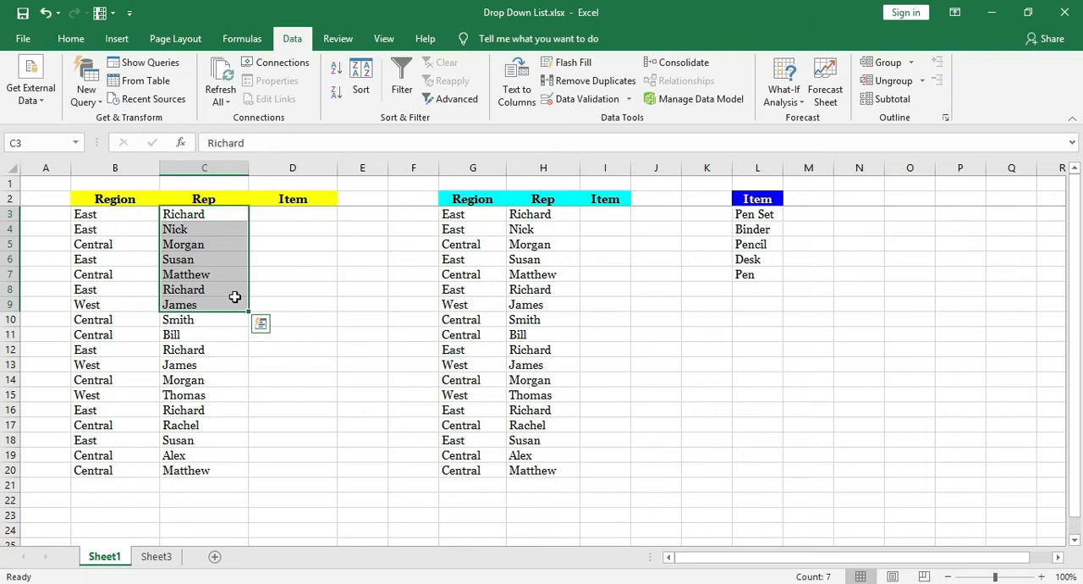
{"action": "left_click", "coordinate": [291, 218]}
{"action": "left_click_drag", "start_coordinate": [766, 216], "coordinate": [742, 276]}
{"action": "left_click", "coordinate": [740, 306]}
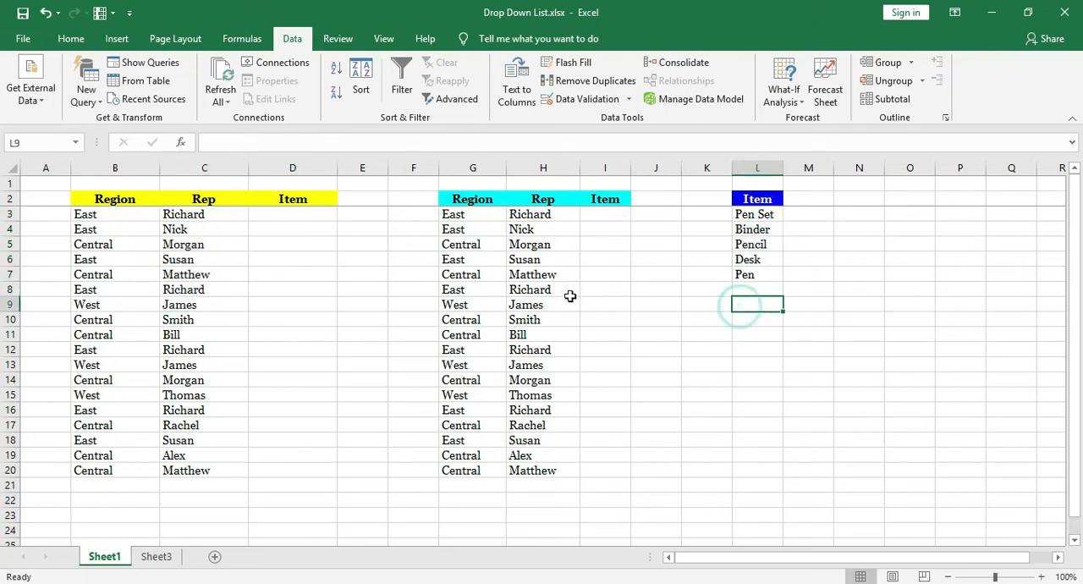
{"action": "left_click", "coordinate": [608, 213]}
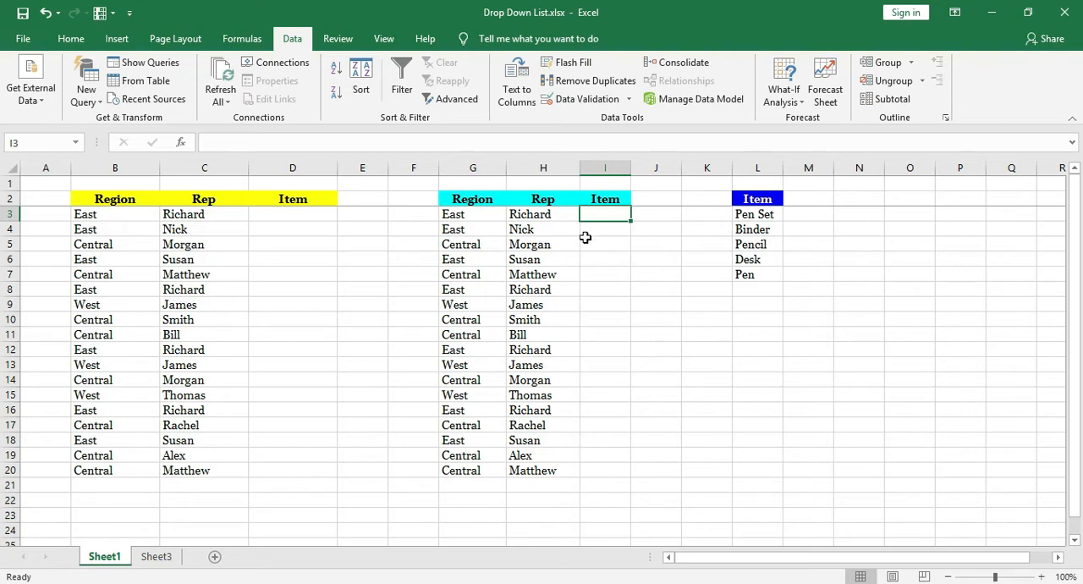
{"action": "left_click_drag", "start_coordinate": [290, 216], "coordinate": [288, 466]}
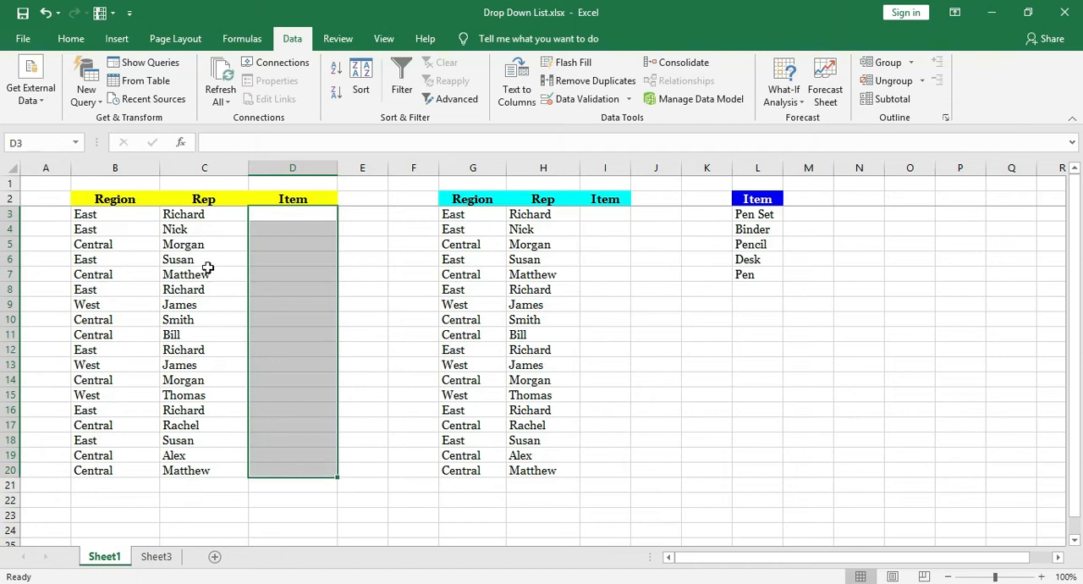
{"action": "left_click", "coordinate": [211, 213]}
Enter inconsistent spellings of one item: "Pen set" in D3, "PENSET" in D4 and "PEN SET" with extra spaces in D5.
{"action": "left_click", "coordinate": [273, 217]}
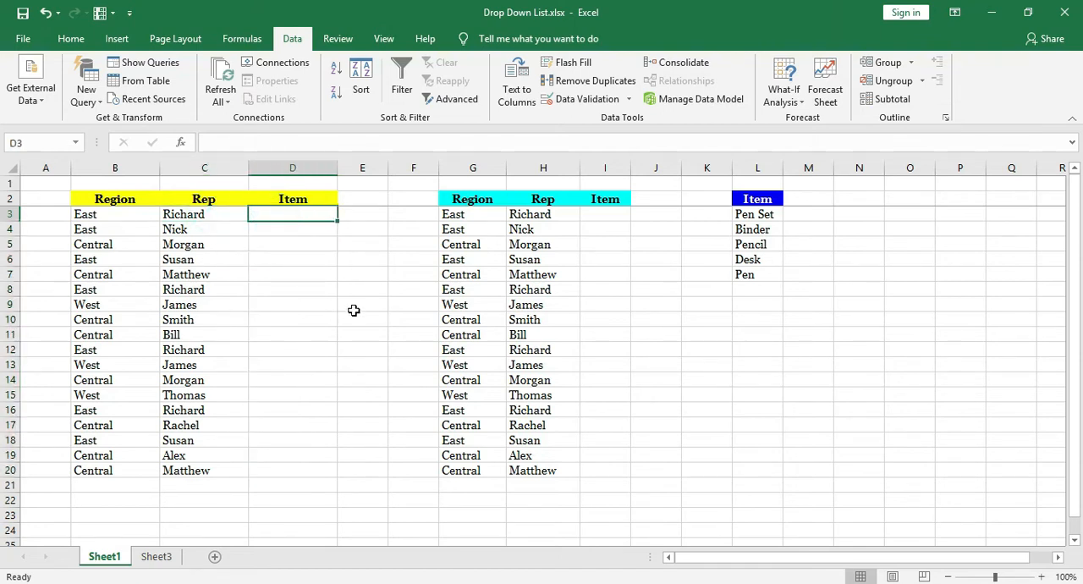
{"action": "type", "text": "Pen set"}
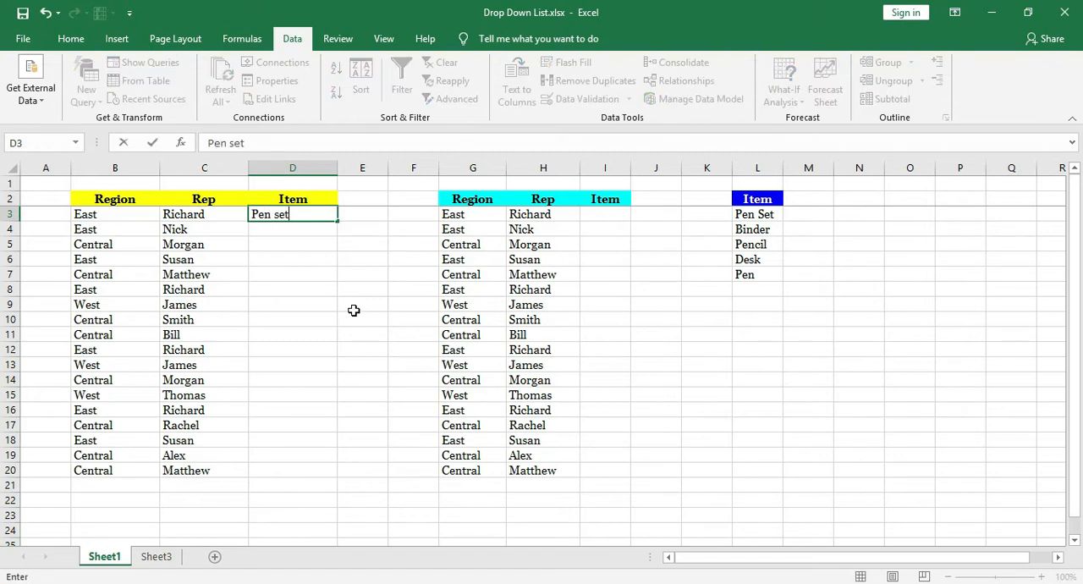
{"action": "key", "text": "Return"}
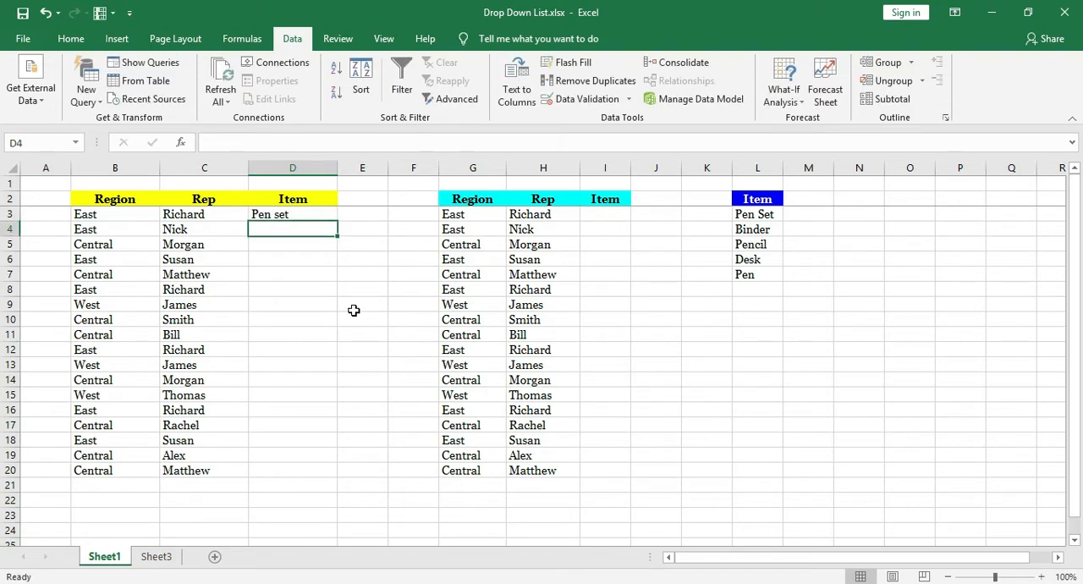
{"action": "type", "text": "PEN"}
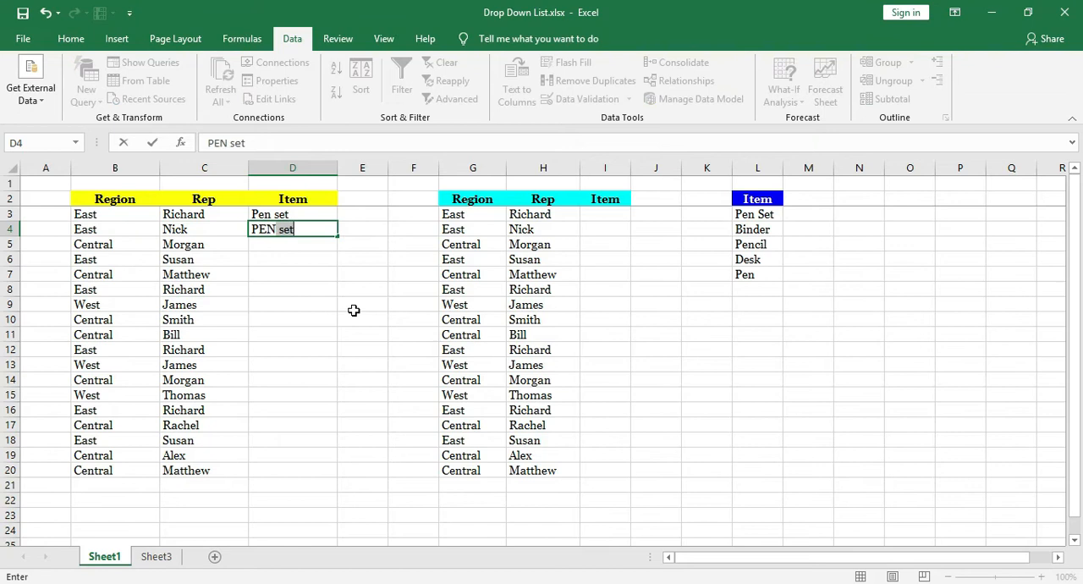
{"action": "type", "text": "SER"}
{"action": "type", "text": "T"}
{"action": "key", "text": "Return"}
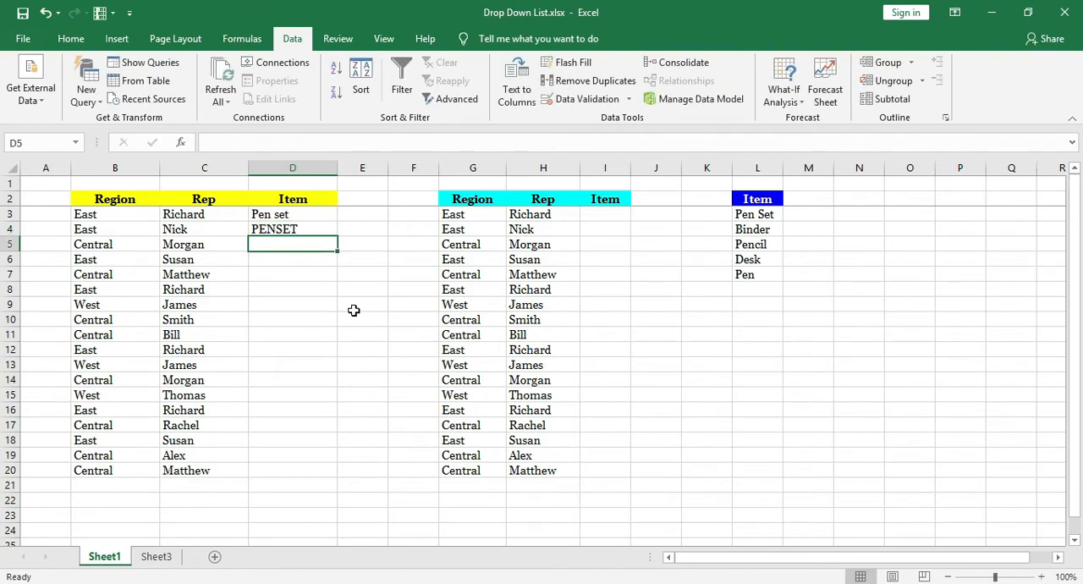
{"action": "type", "text": "PEN   SET"}
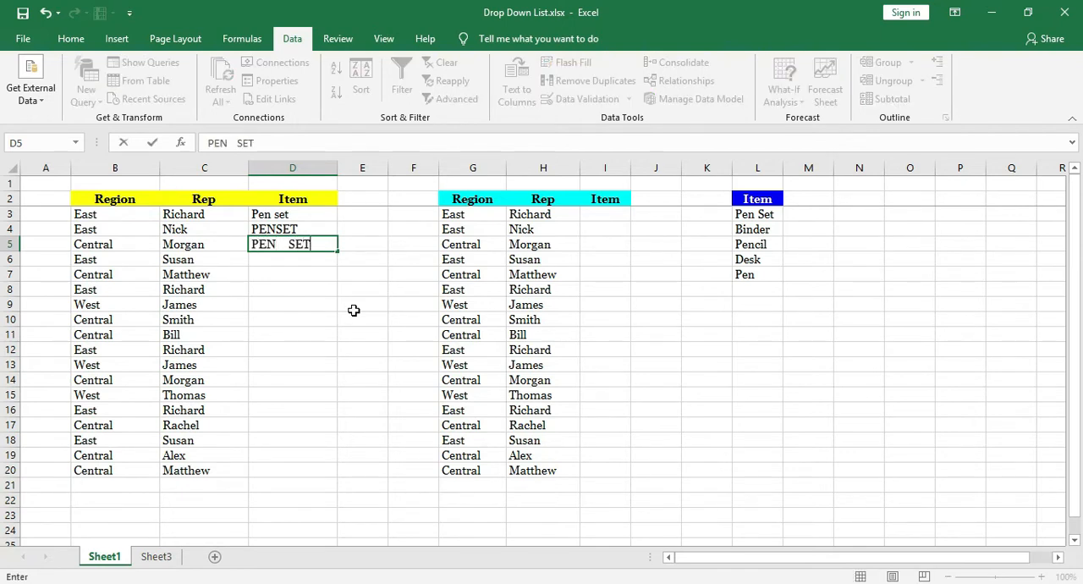
{"action": "key", "text": "Return"}
Clear the trial item entries from D3:D5.
{"action": "key", "text": "Up"}
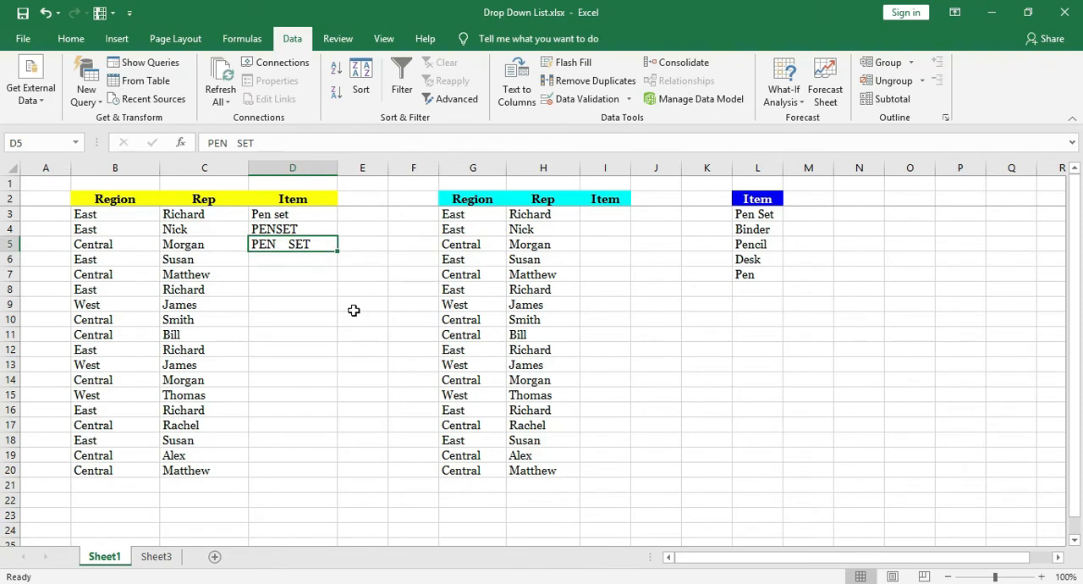
{"action": "key", "text": "Delete"}
{"action": "key", "text": "Up"}
{"action": "key", "text": "Delete"}
{"action": "key", "text": "Up"}
{"action": "key", "text": "Delete"}
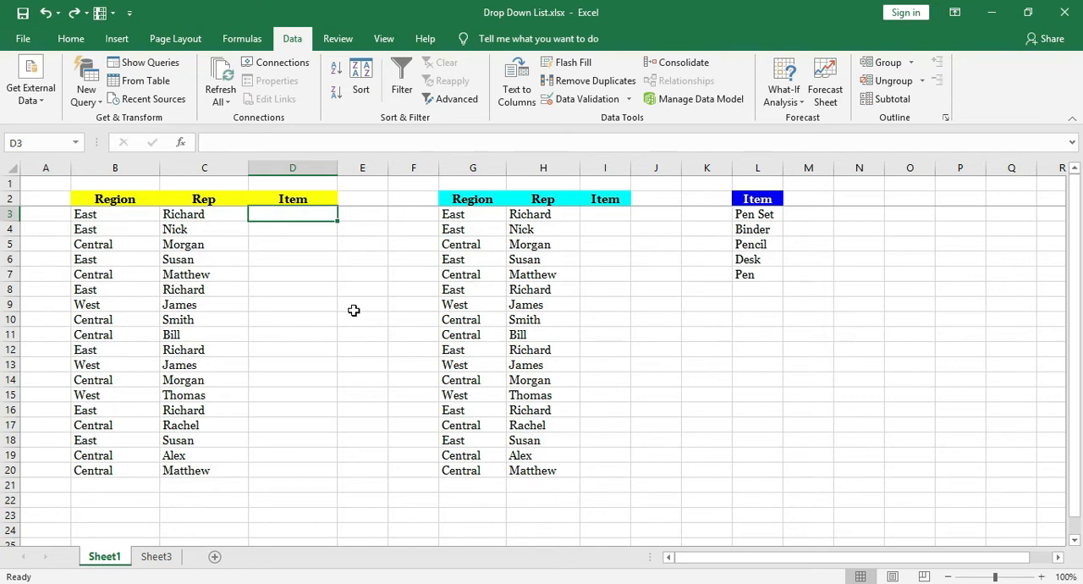
Apply List data validation to D3:D20 with the source "Pen Set,Desk" and an in-cell dropdown.
{"action": "left_click_drag", "start_coordinate": [288, 213], "coordinate": [281, 476]}
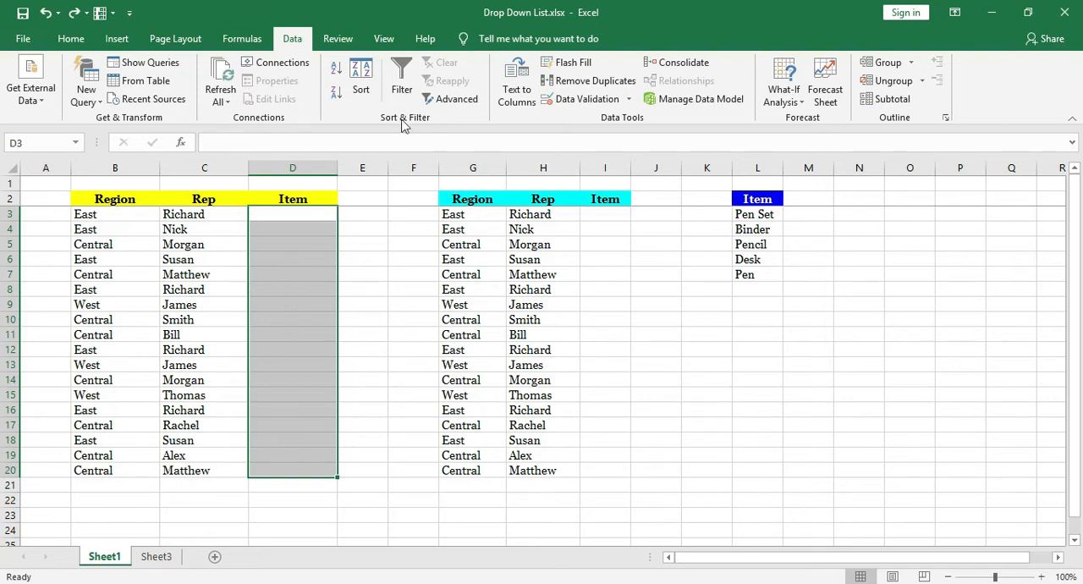
{"action": "left_click", "coordinate": [286, 48]}
{"action": "left_click", "coordinate": [611, 105]}
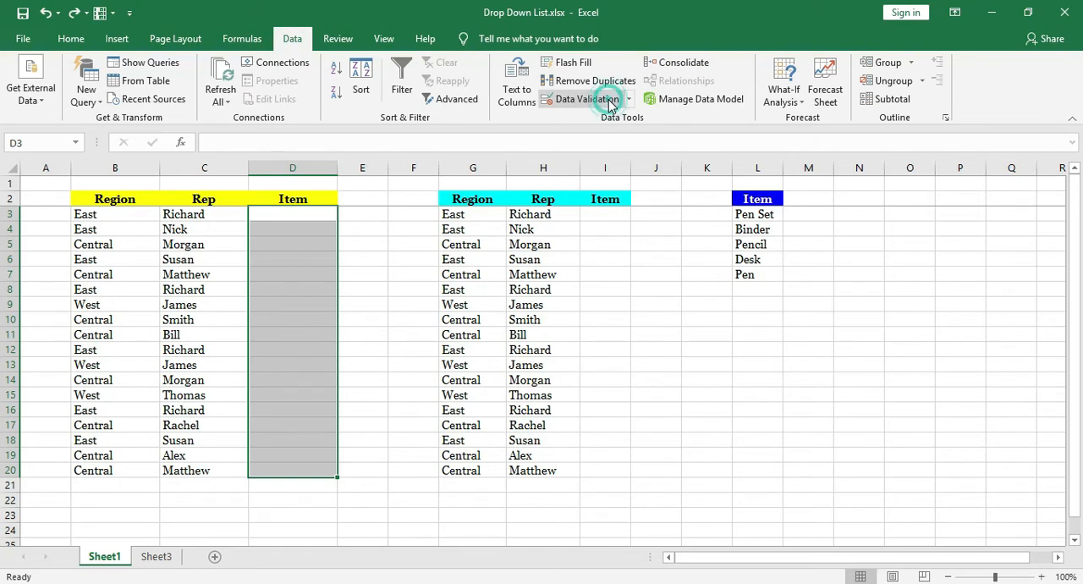
{"action": "left_click", "coordinate": [566, 219]}
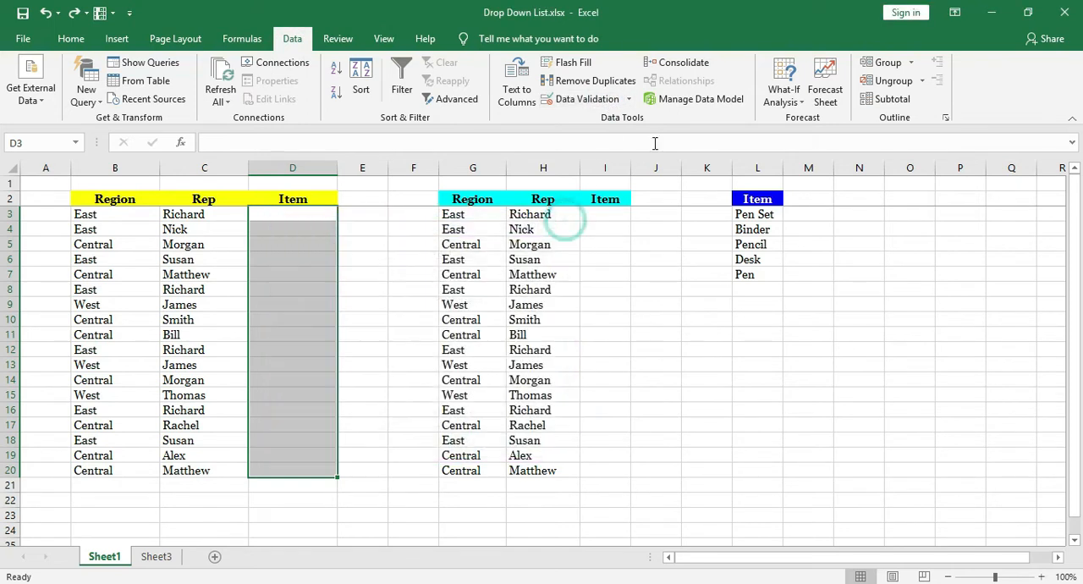
{"action": "left_click", "coordinate": [630, 103]}
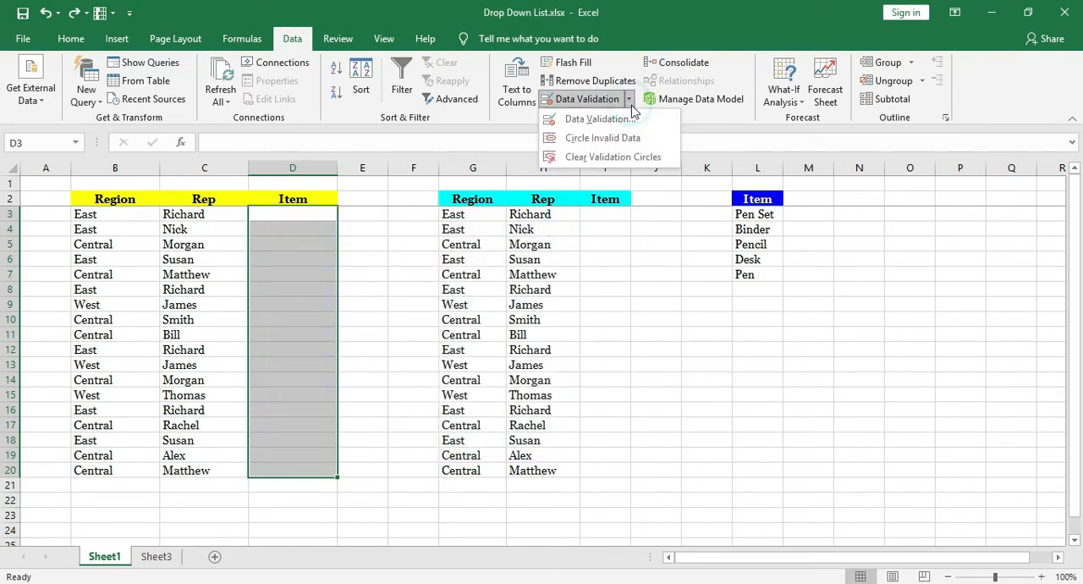
{"action": "left_click", "coordinate": [622, 119]}
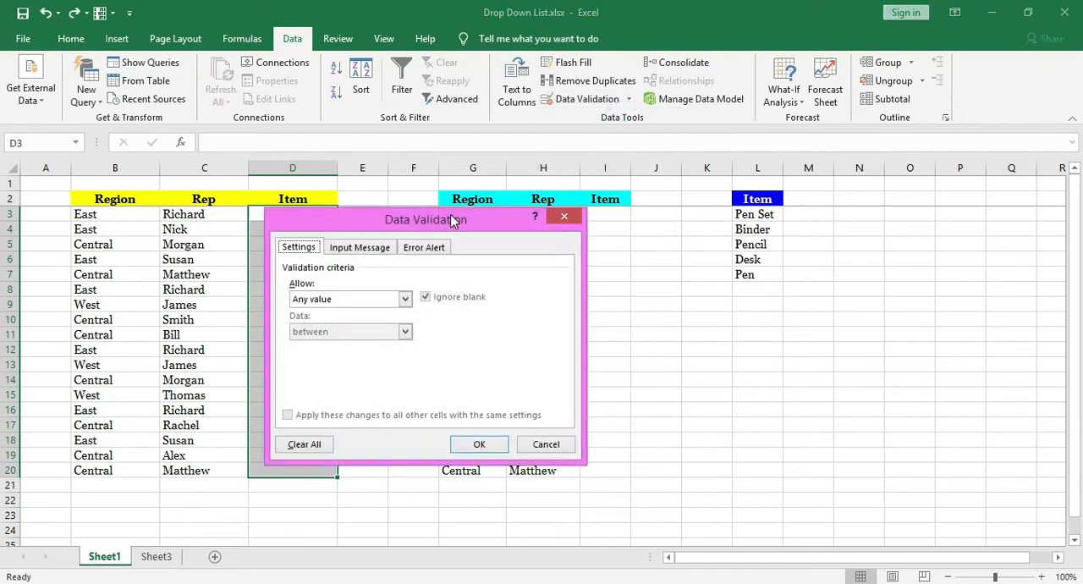
{"action": "left_click_drag", "start_coordinate": [453, 220], "coordinate": [488, 215]}
{"action": "left_click", "coordinate": [335, 243]}
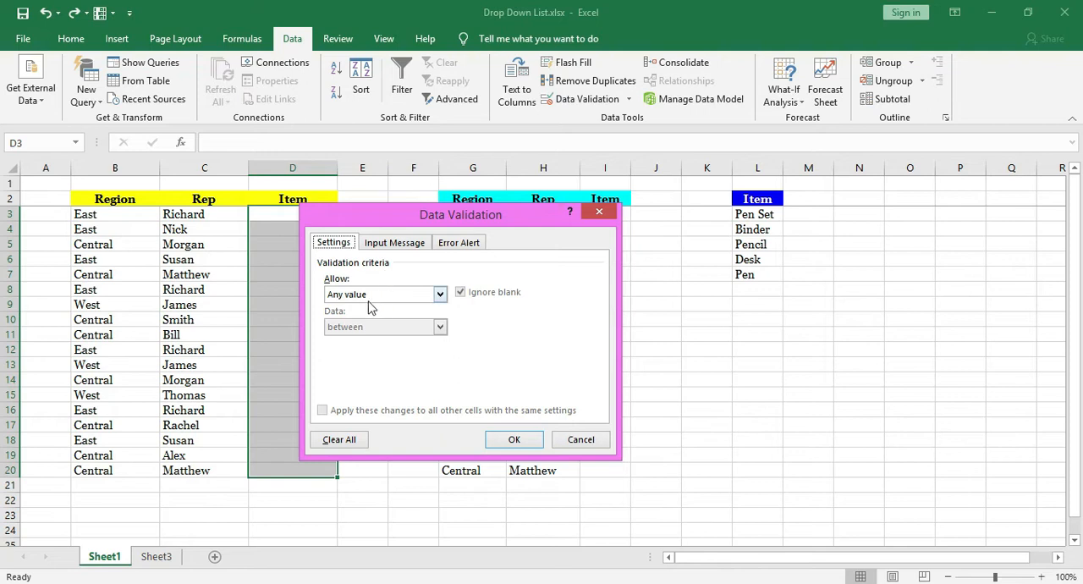
{"action": "left_click", "coordinate": [439, 294]}
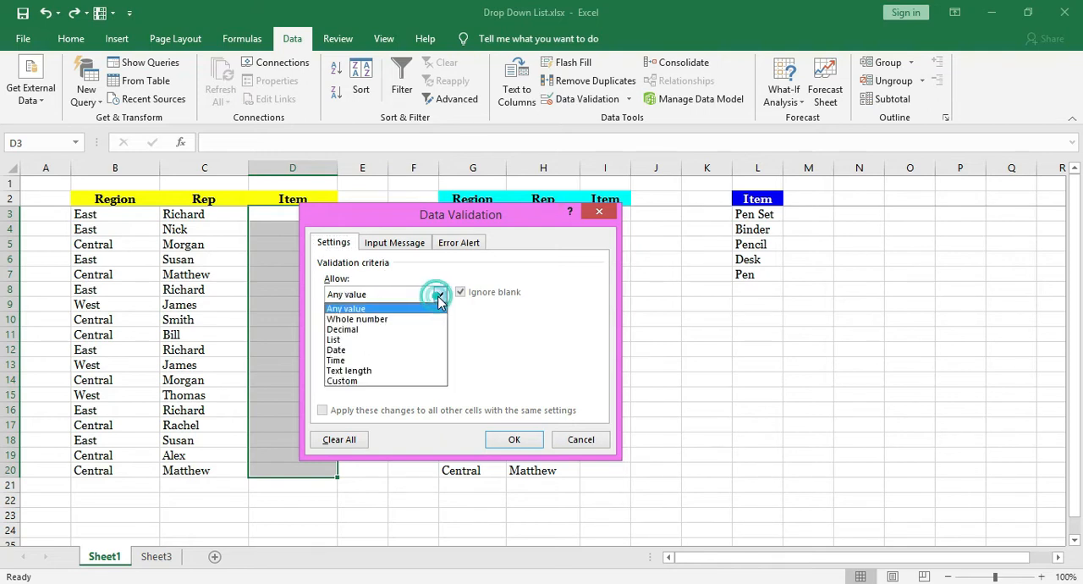
{"action": "left_click", "coordinate": [377, 340]}
{"action": "left_click", "coordinate": [417, 359]}
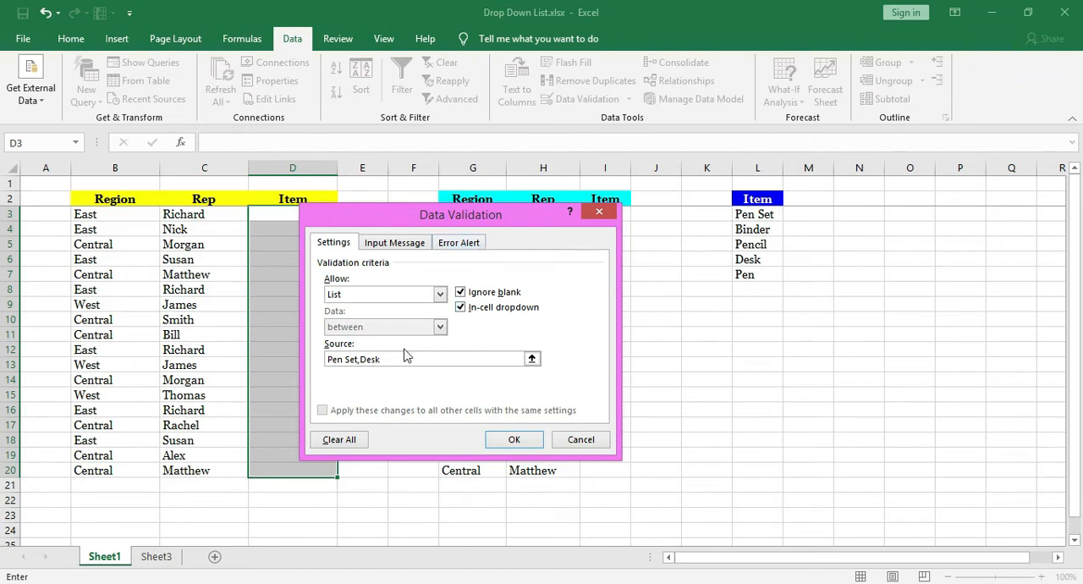
{"action": "left_click", "coordinate": [516, 443]}
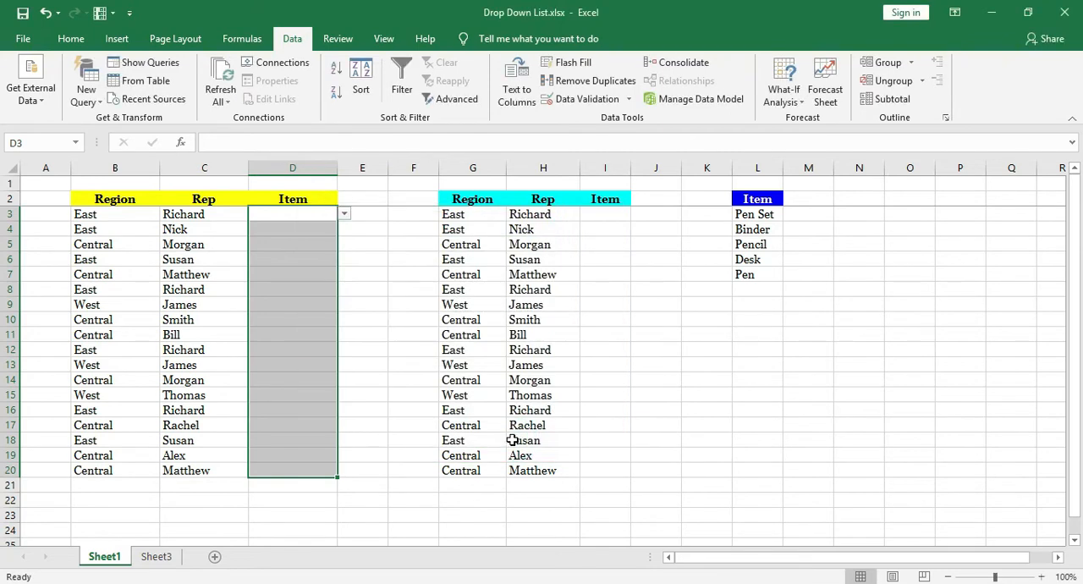
Try the drop-down lists in the first table's Item column, choosing Pen Set in D9 and Desk in D11.
{"action": "left_click", "coordinate": [315, 228]}
{"action": "left_click", "coordinate": [322, 259]}
{"action": "left_click", "coordinate": [310, 274]}
{"action": "left_click", "coordinate": [301, 304]}
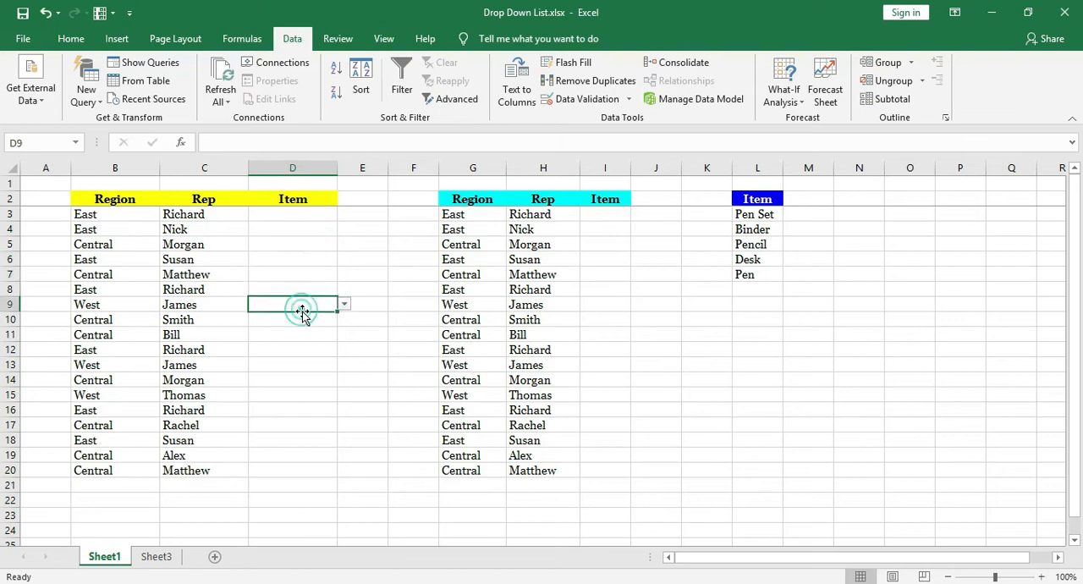
{"action": "left_click", "coordinate": [344, 307]}
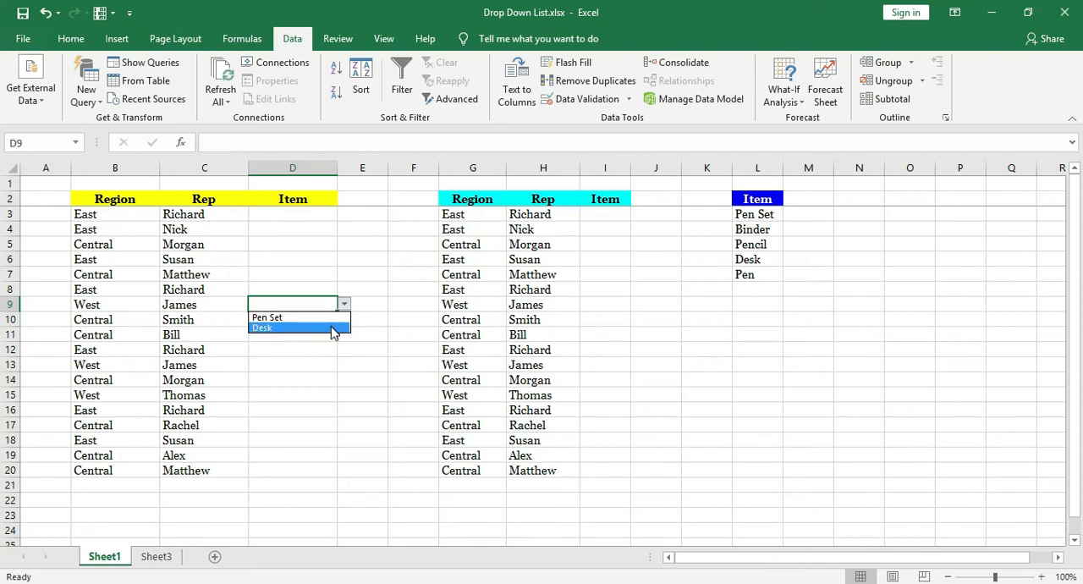
{"action": "left_click", "coordinate": [330, 319]}
{"action": "left_click", "coordinate": [314, 335]}
{"action": "left_click", "coordinate": [345, 335]}
{"action": "left_click", "coordinate": [331, 359]}
{"action": "left_click", "coordinate": [302, 379]}
{"action": "left_click", "coordinate": [344, 391]}
{"action": "left_click", "coordinate": [310, 380]}
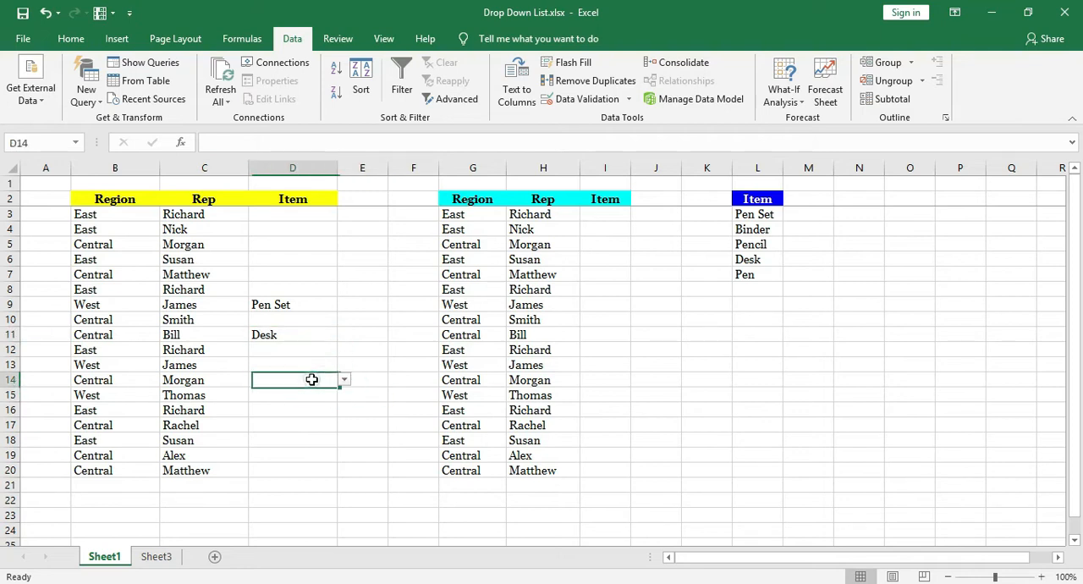
Add an input message to the validation of D3:D20 with title "Select Product" and text "Select Product from Drop Down list".
{"action": "left_click", "coordinate": [304, 225]}
{"action": "left_click_drag", "start_coordinate": [304, 225], "coordinate": [278, 469]}
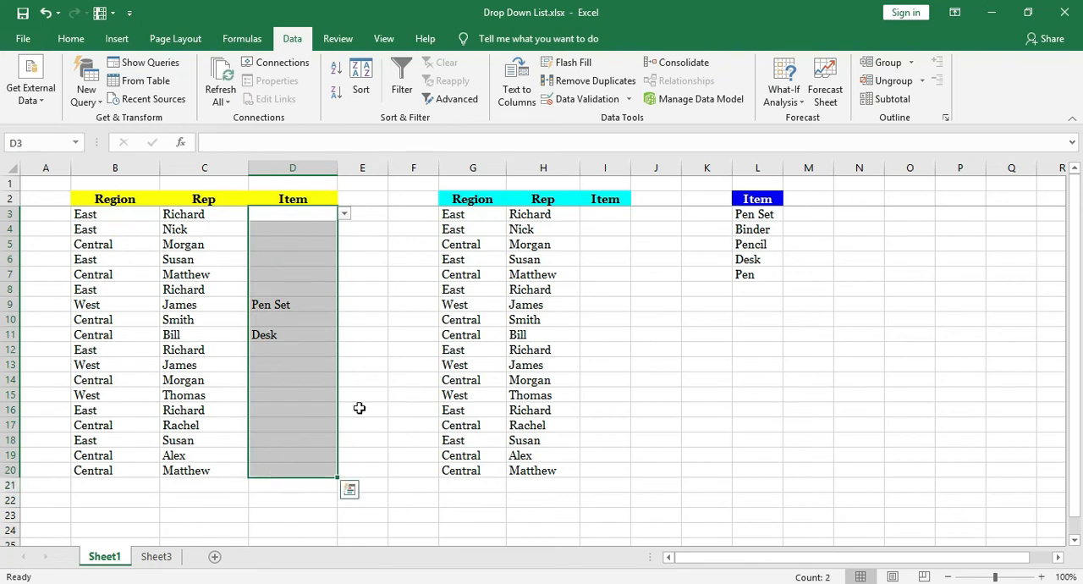
{"action": "left_click", "coordinate": [603, 101]}
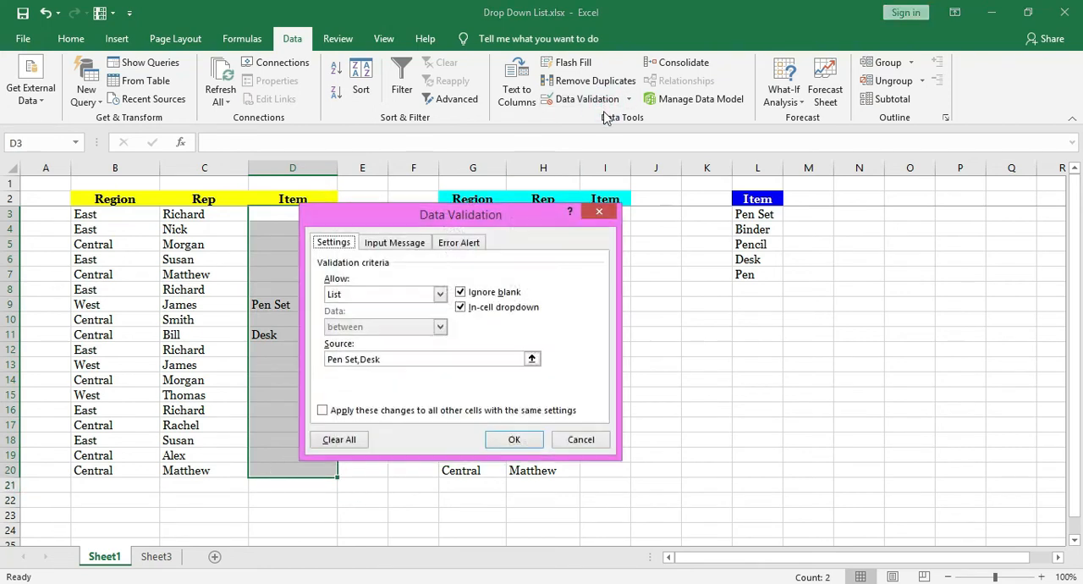
{"action": "left_click_drag", "start_coordinate": [488, 221], "coordinate": [511, 183]}
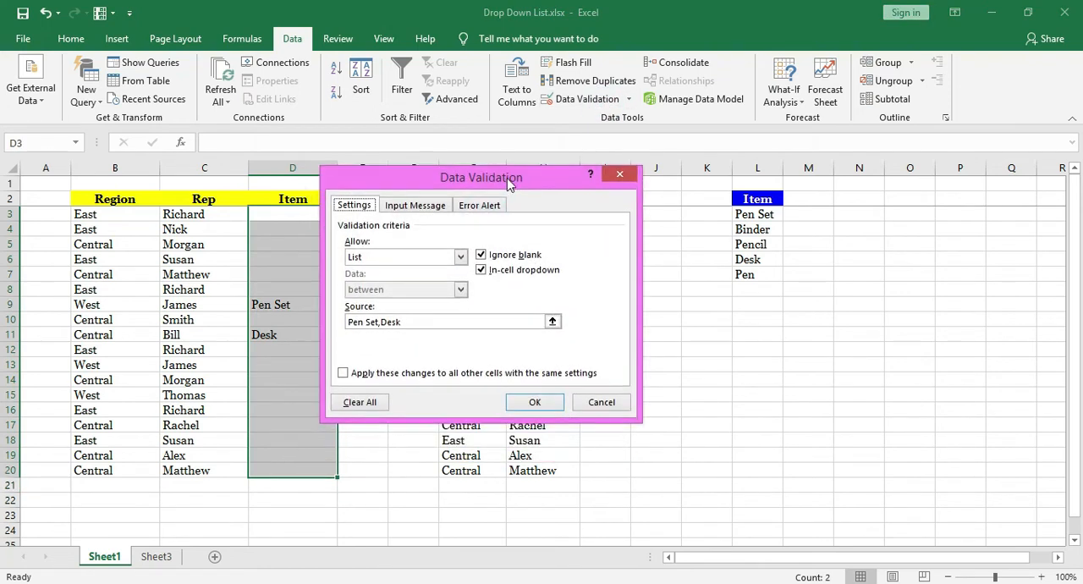
{"action": "left_click", "coordinate": [417, 207]}
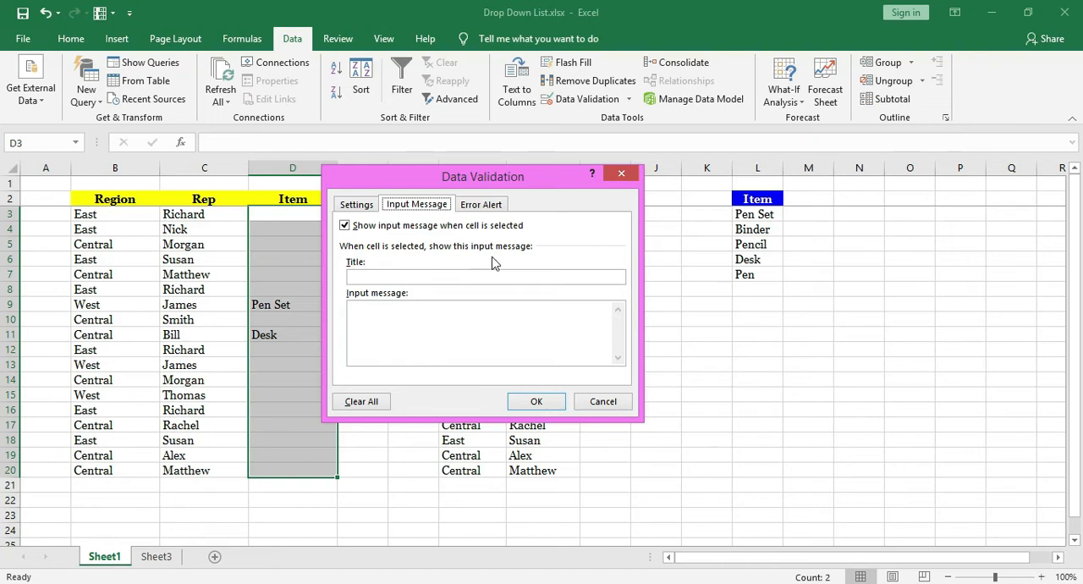
{"action": "left_click", "coordinate": [371, 278]}
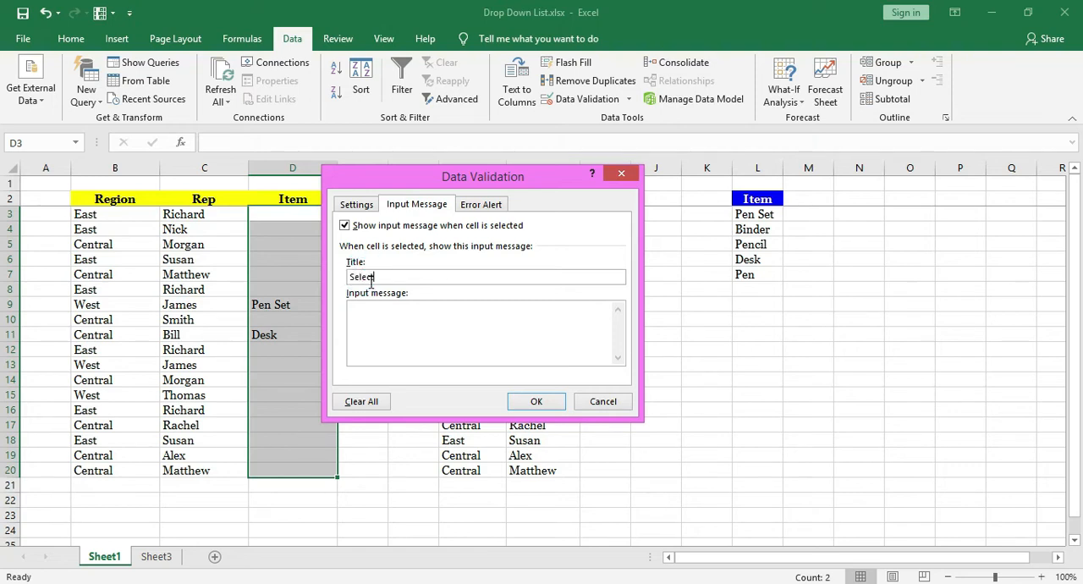
{"action": "type", "text": "Select Produ"}
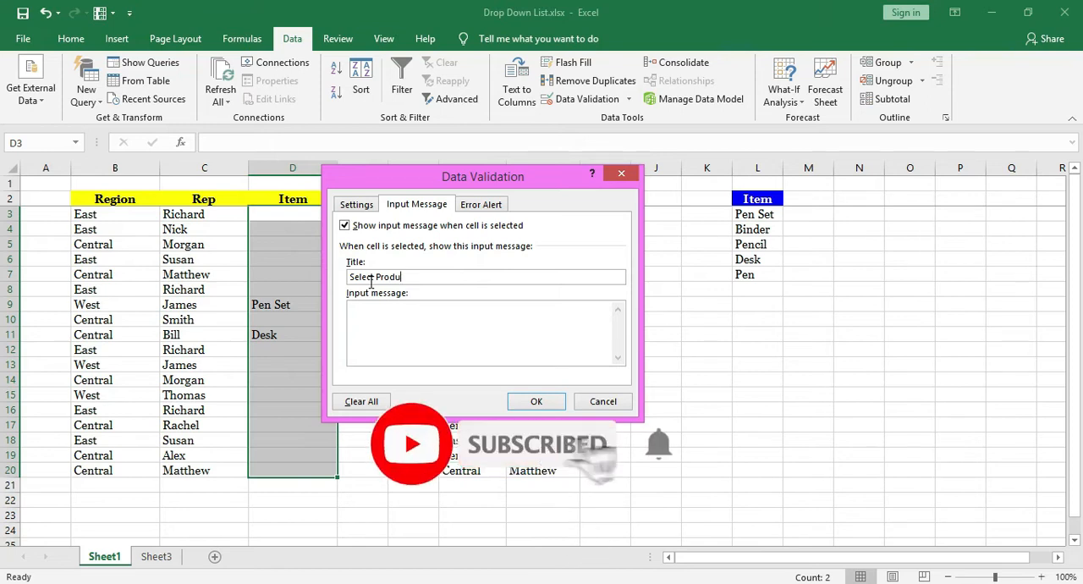
{"action": "left_click", "coordinate": [382, 314]}
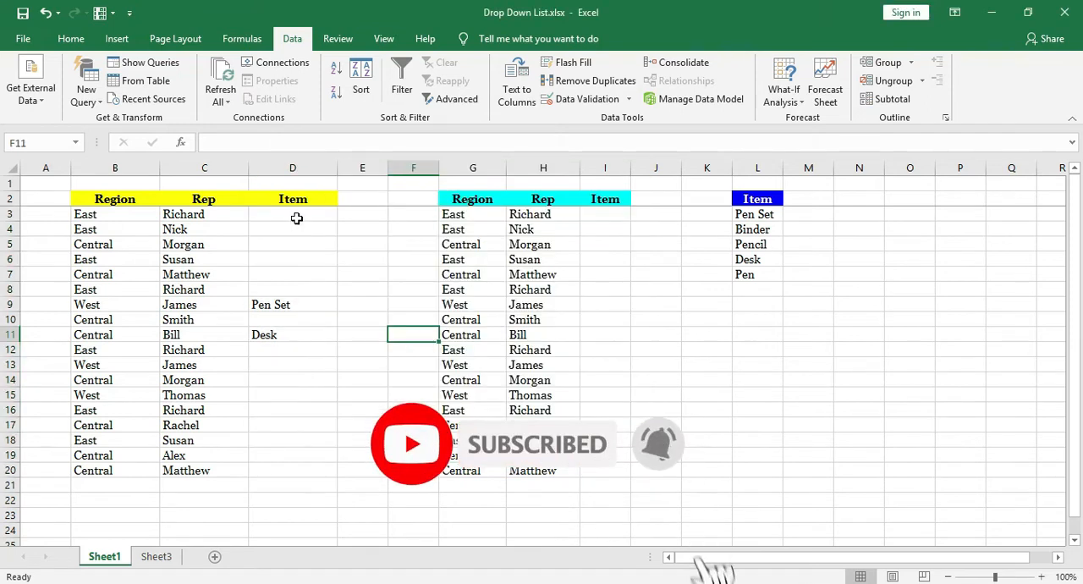
Check the input message on several cells of the first table's Item column, including D3, D8, D14 and D9.
{"action": "left_click", "coordinate": [296, 218]}
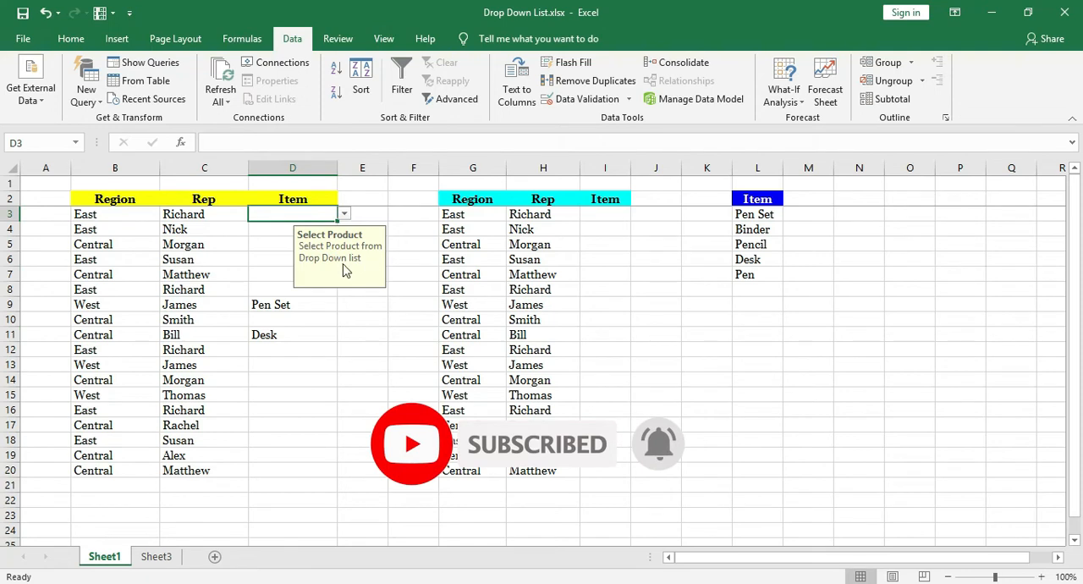
{"action": "left_click", "coordinate": [283, 246]}
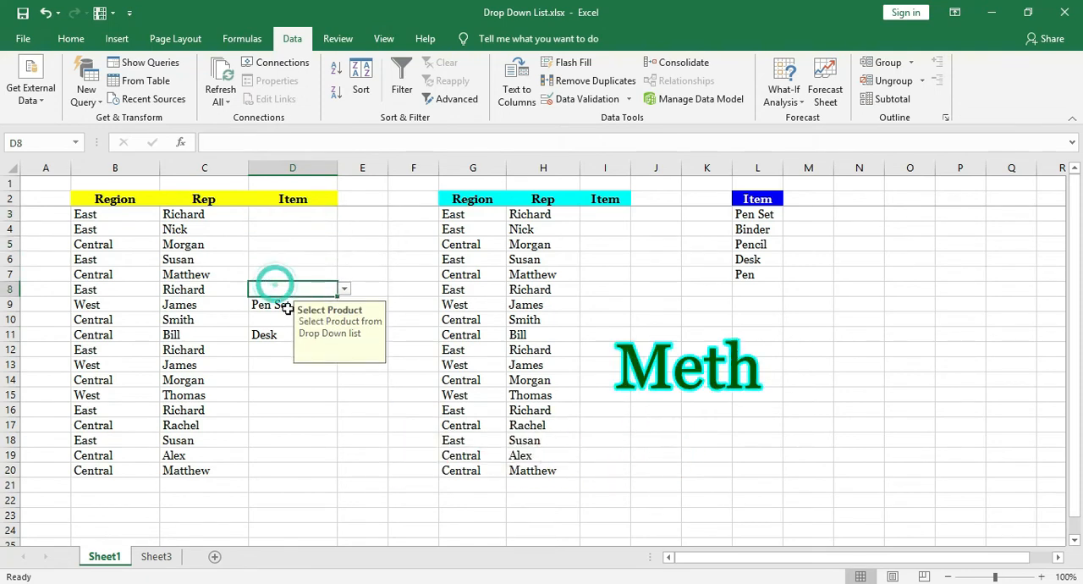
{"action": "left_click", "coordinate": [296, 378]}
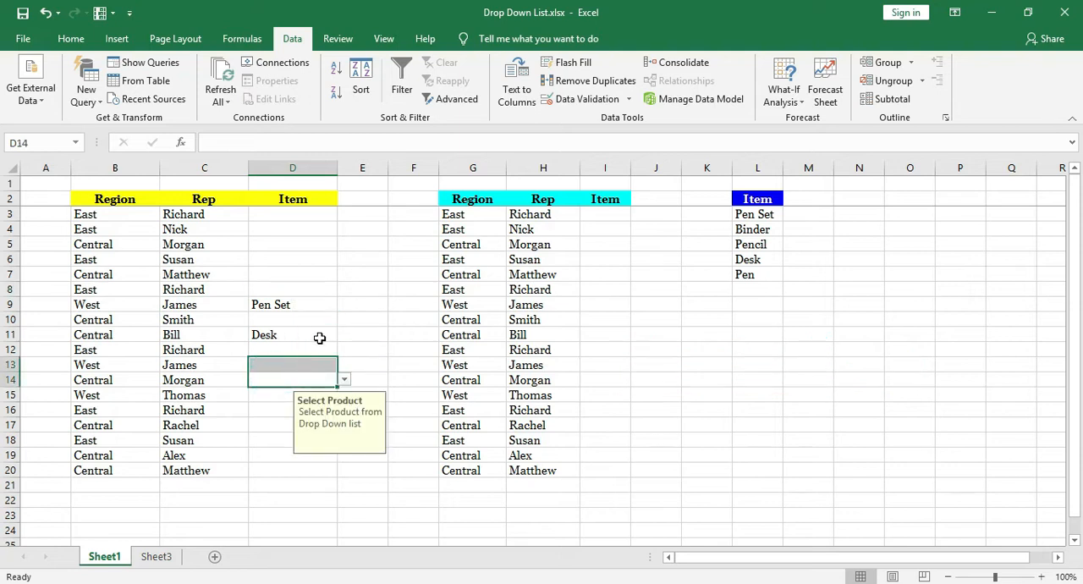
{"action": "left_click", "coordinate": [311, 306]}
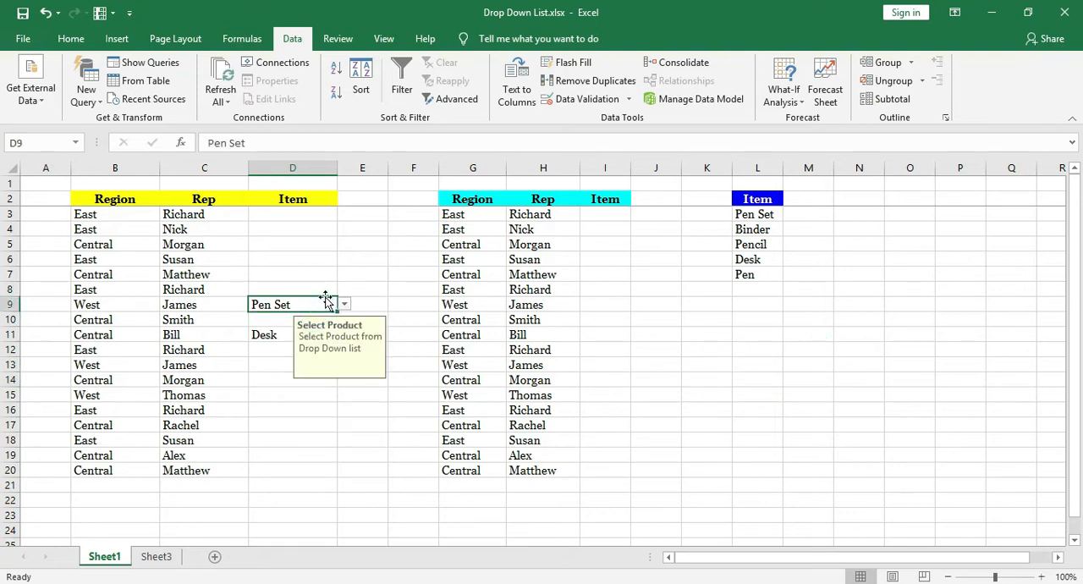
{"action": "left_click_drag", "start_coordinate": [305, 214], "coordinate": [312, 464]}
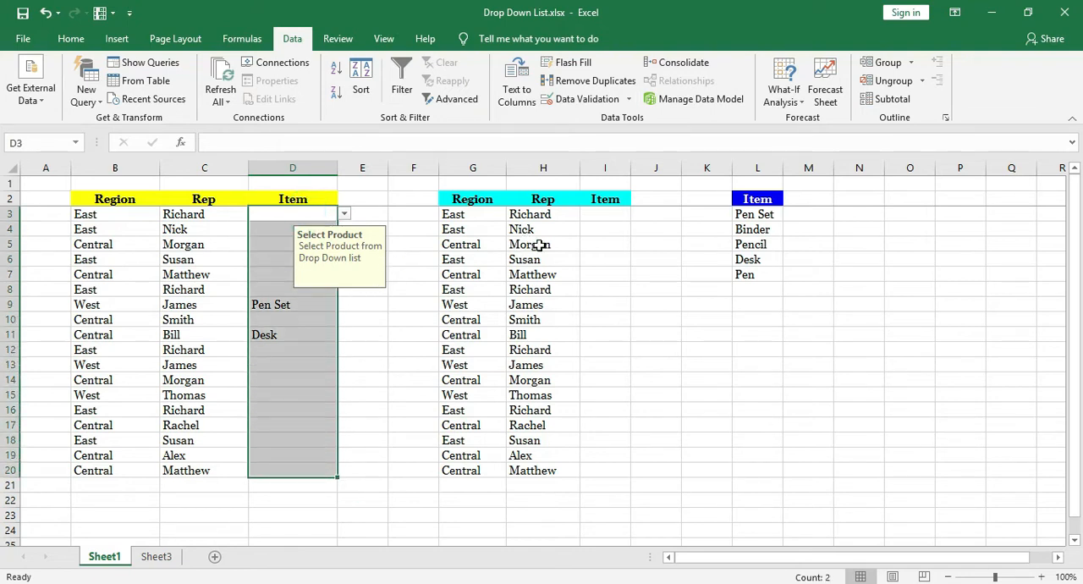
Copy the Item list in L2:L7 to a new sheet, placing it at C2 of Sheet2.
{"action": "left_click_drag", "start_coordinate": [758, 215], "coordinate": [753, 273]}
{"action": "key", "text": "ctrl+c"}
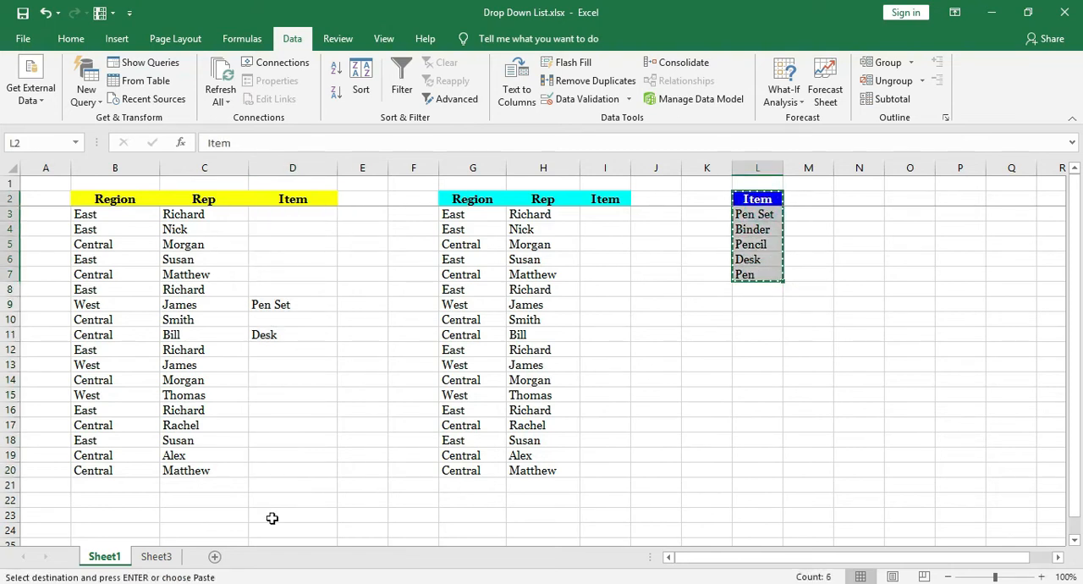
{"action": "left_click", "coordinate": [215, 556]}
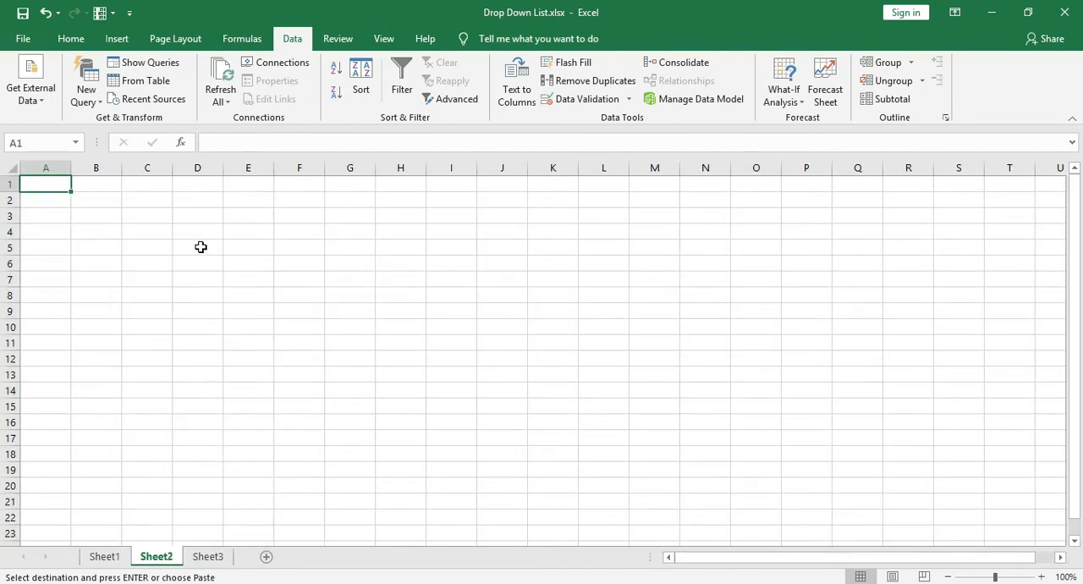
{"action": "left_click", "coordinate": [152, 200]}
{"action": "key", "text": "ctrl+v"}
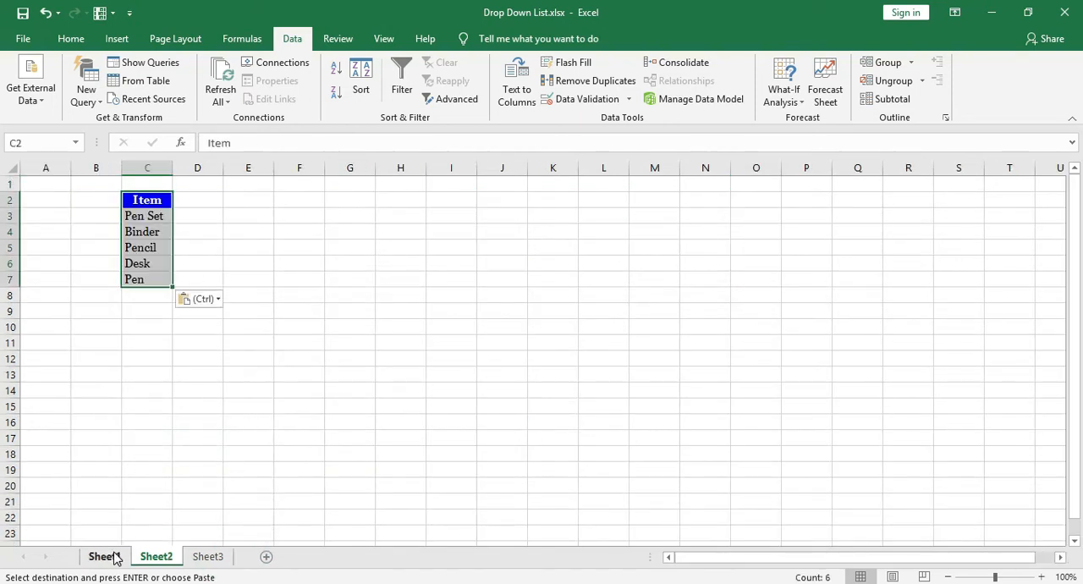
Clear all data validation settings and the item entries from D3:D20 on Sheet1.
{"action": "left_click", "coordinate": [115, 557]}
{"action": "left_click_drag", "start_coordinate": [298, 214], "coordinate": [288, 465]}
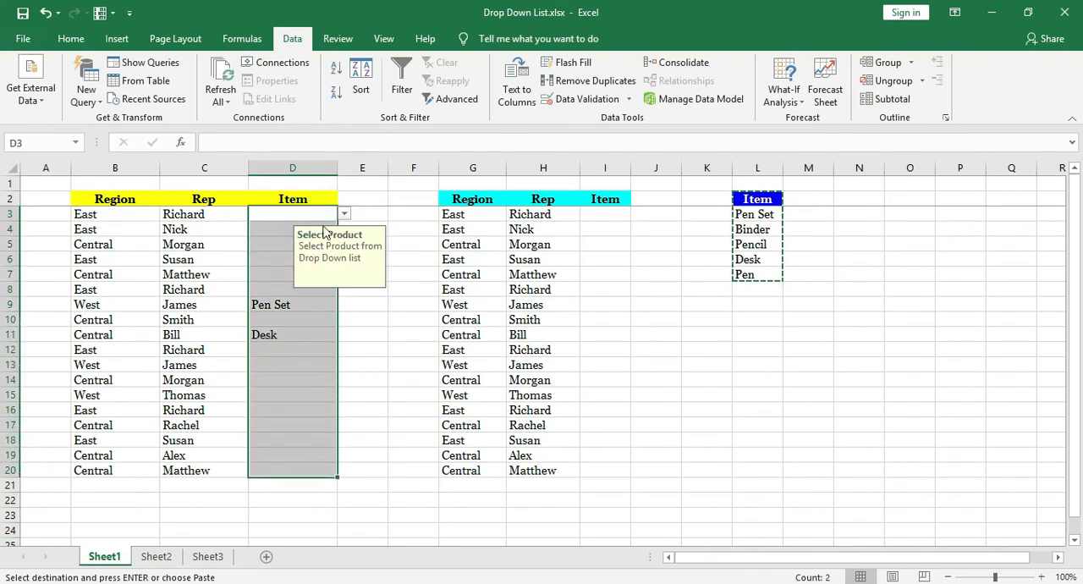
{"action": "left_click", "coordinate": [587, 100]}
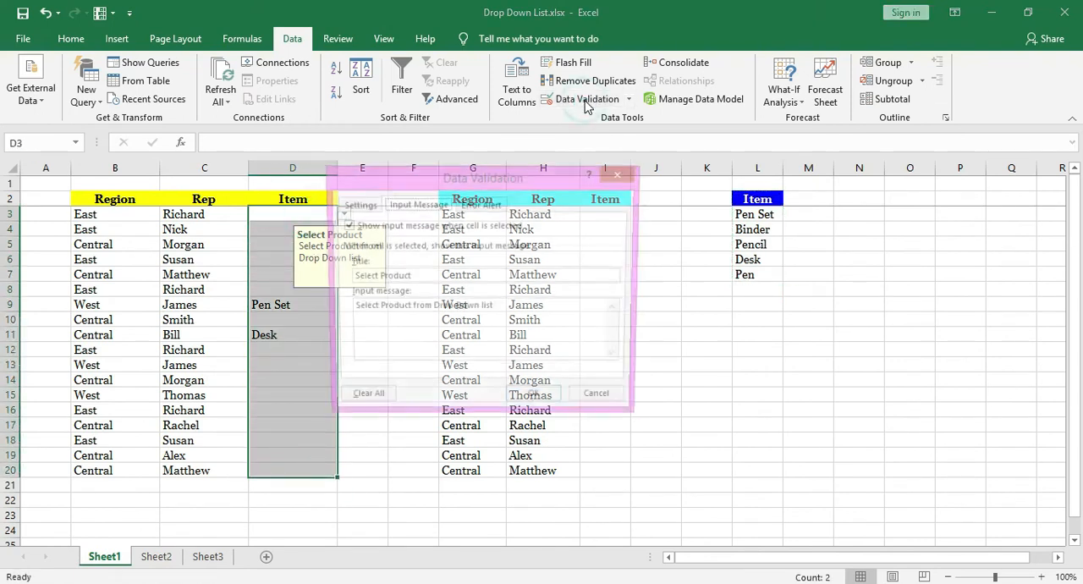
{"action": "left_click_drag", "start_coordinate": [542, 183], "coordinate": [506, 184]}
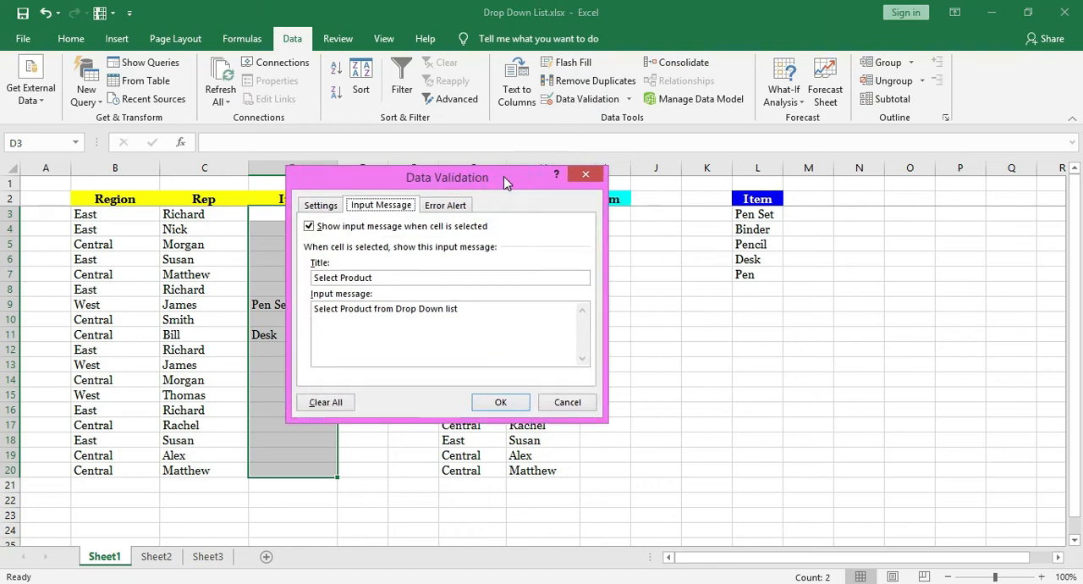
{"action": "left_click", "coordinate": [322, 211]}
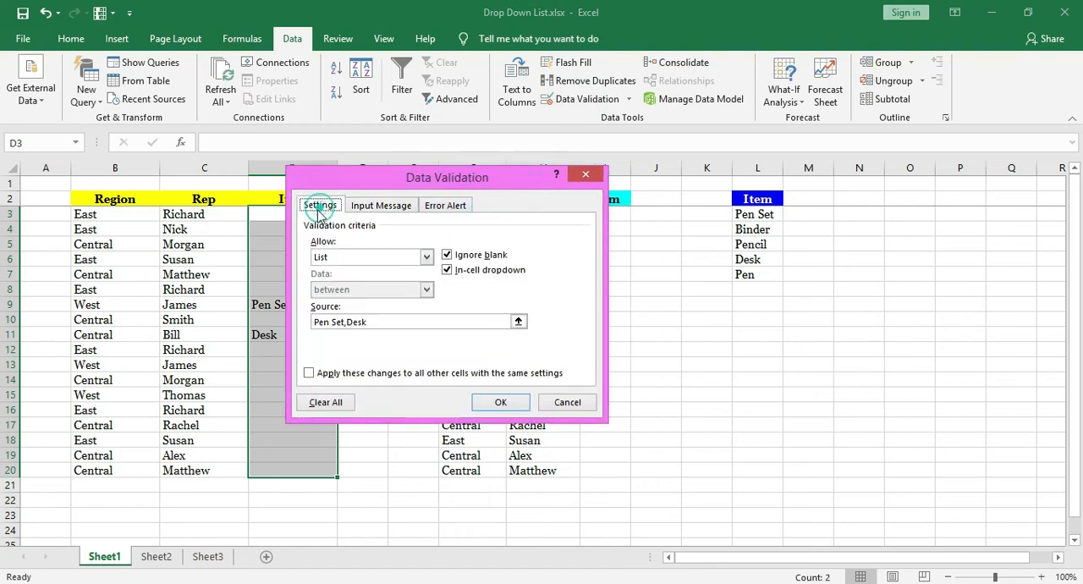
{"action": "left_click", "coordinate": [326, 402]}
{"action": "left_click", "coordinate": [495, 401]}
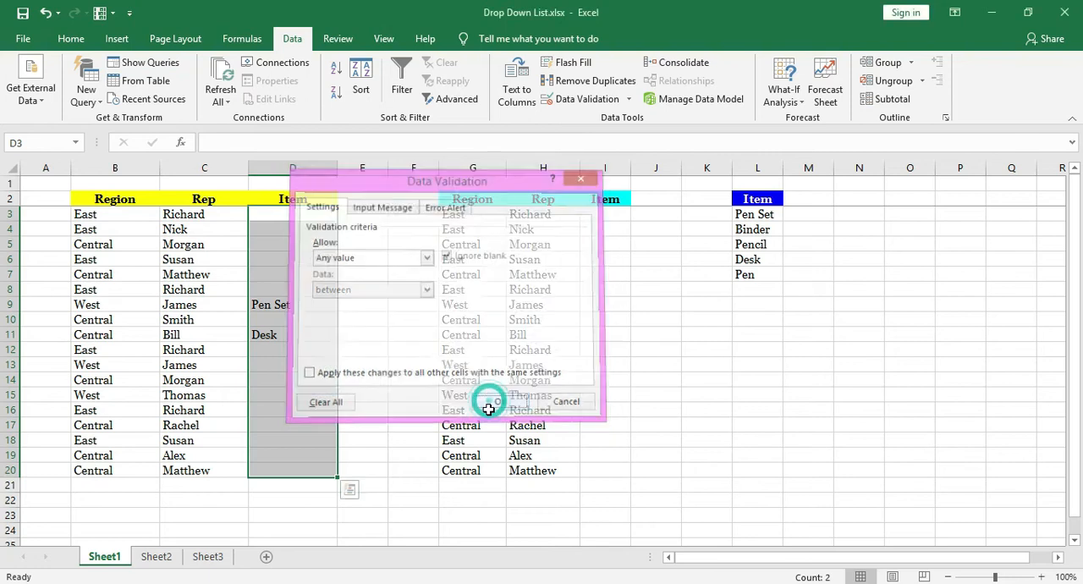
{"action": "key", "text": "Delete"}
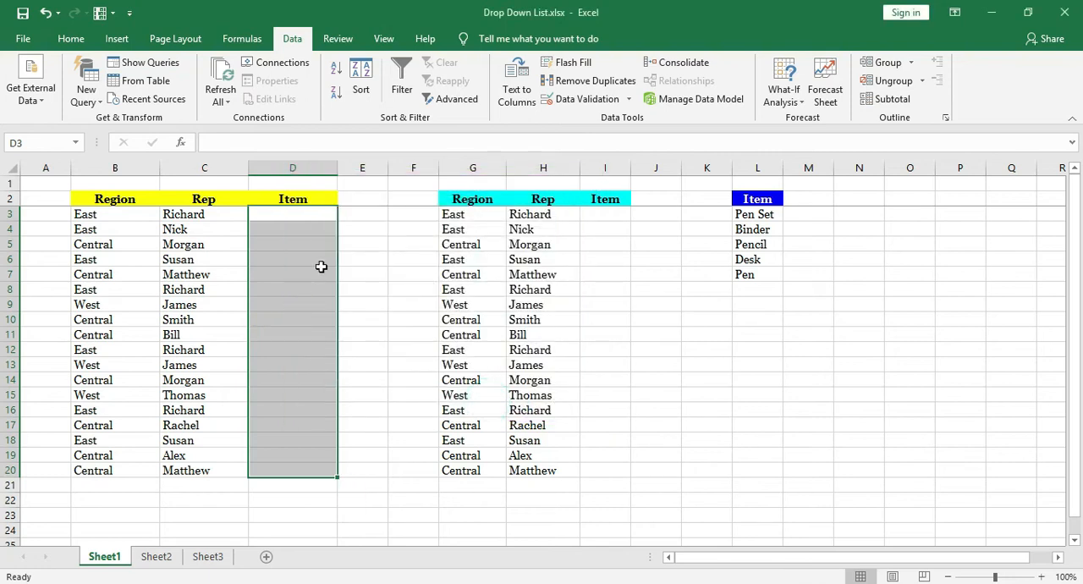
{"action": "left_click", "coordinate": [308, 212]}
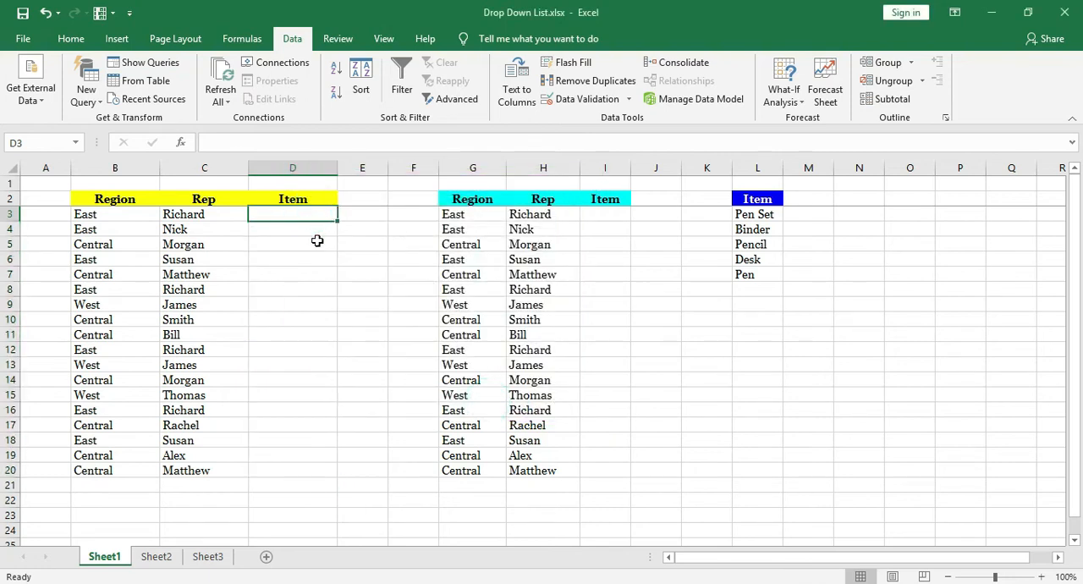
Apply List data validation to D3:D19 on Sheet1 with the source =Sheet2!$C$3:$C$7 and an in-cell dropdown.
{"action": "left_click_drag", "start_coordinate": [322, 212], "coordinate": [285, 457]}
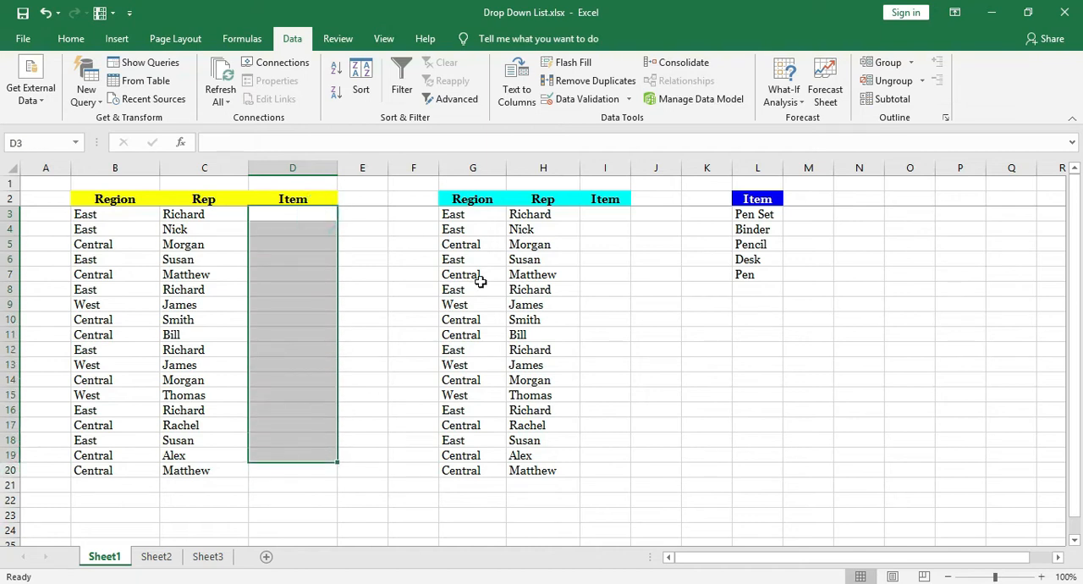
{"action": "left_click", "coordinate": [584, 99]}
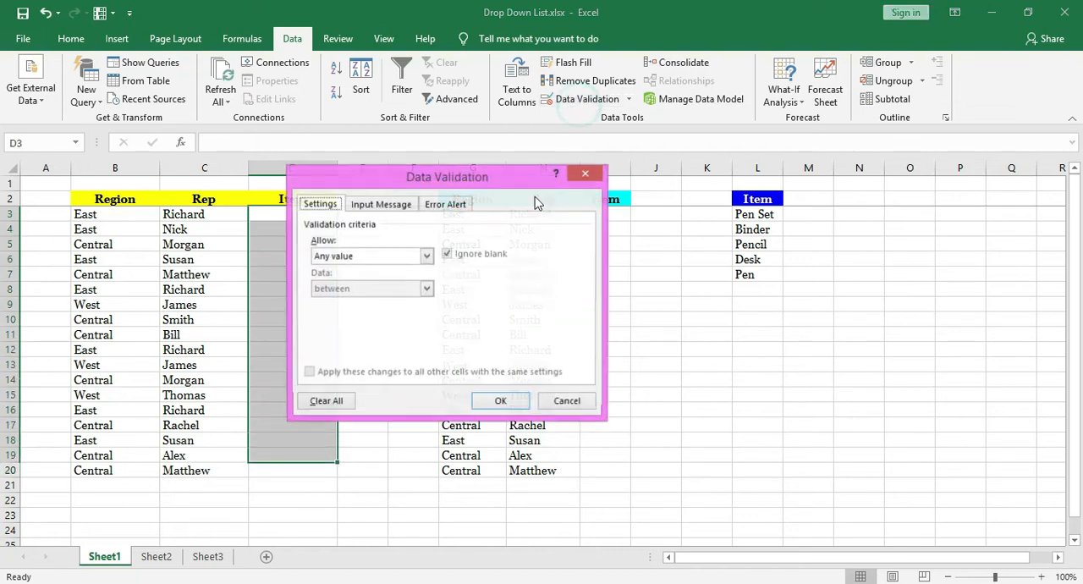
{"action": "left_click", "coordinate": [432, 255]}
{"action": "left_click", "coordinate": [414, 303]}
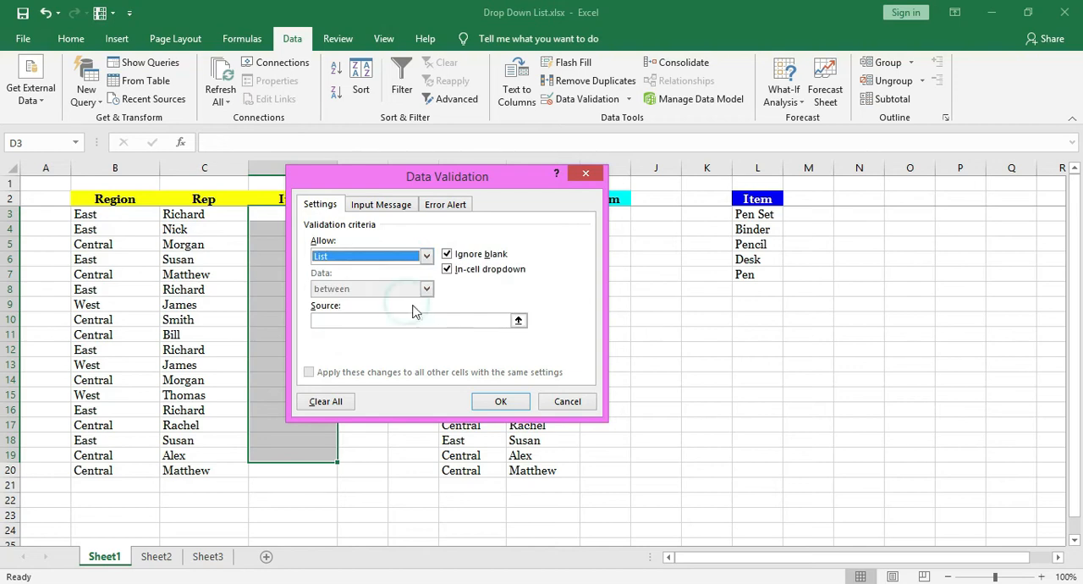
{"action": "left_click", "coordinate": [393, 320]}
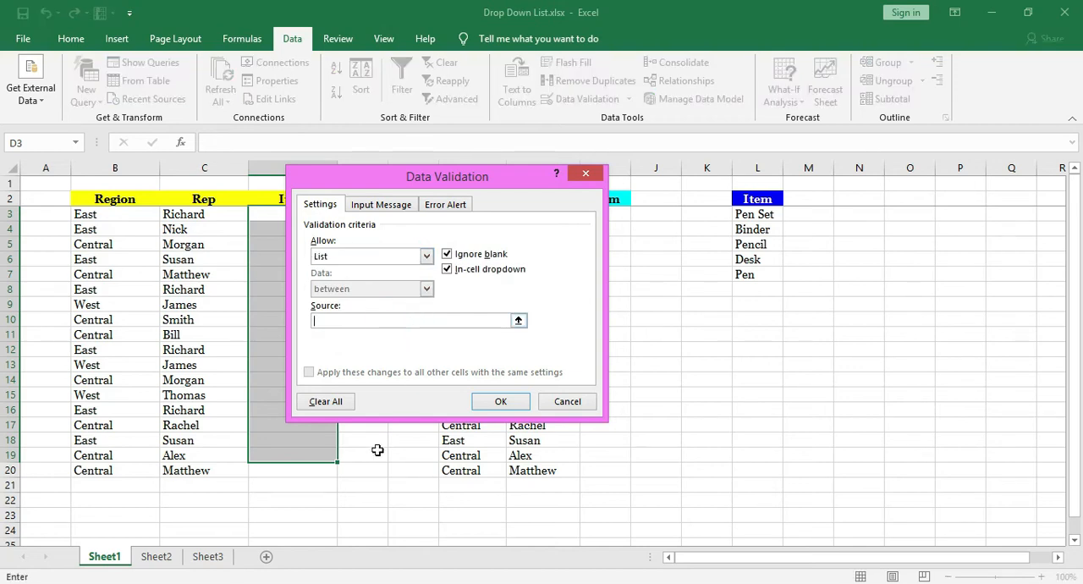
{"action": "left_click", "coordinate": [161, 558]}
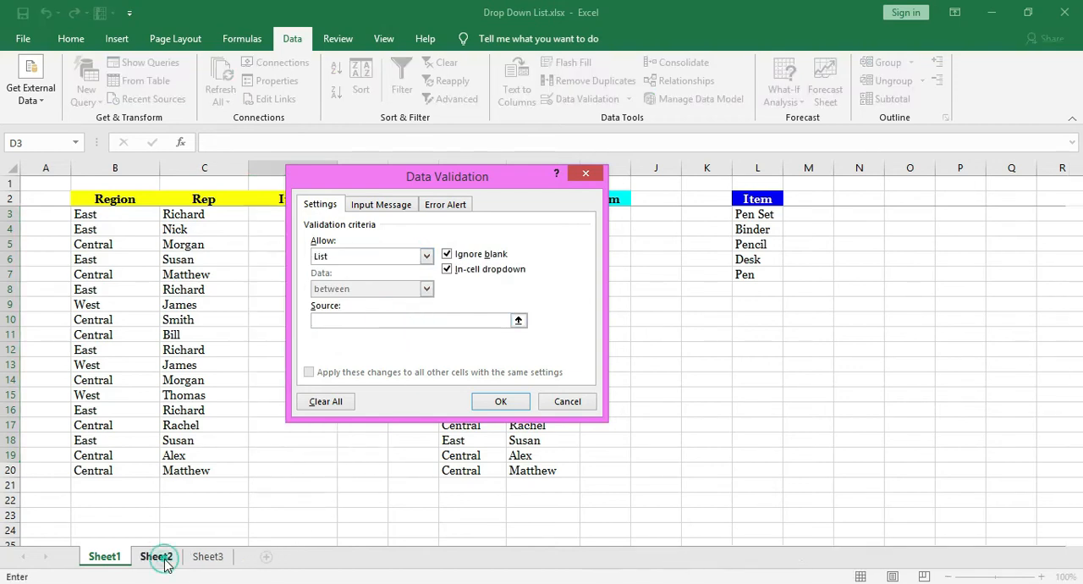
{"action": "left_click_drag", "start_coordinate": [158, 208], "coordinate": [163, 281]}
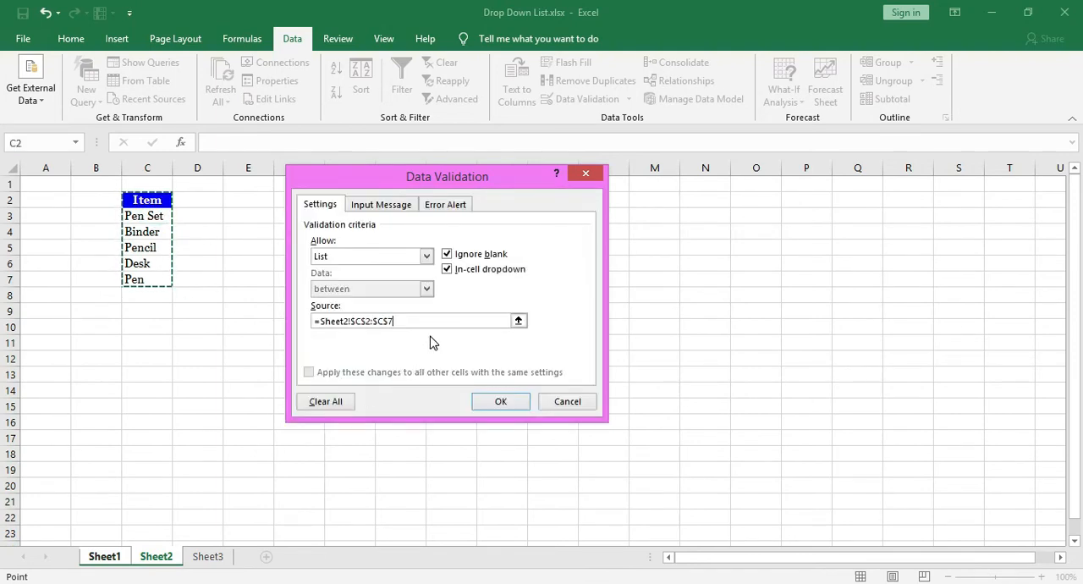
{"action": "left_click_drag", "start_coordinate": [150, 216], "coordinate": [161, 280]}
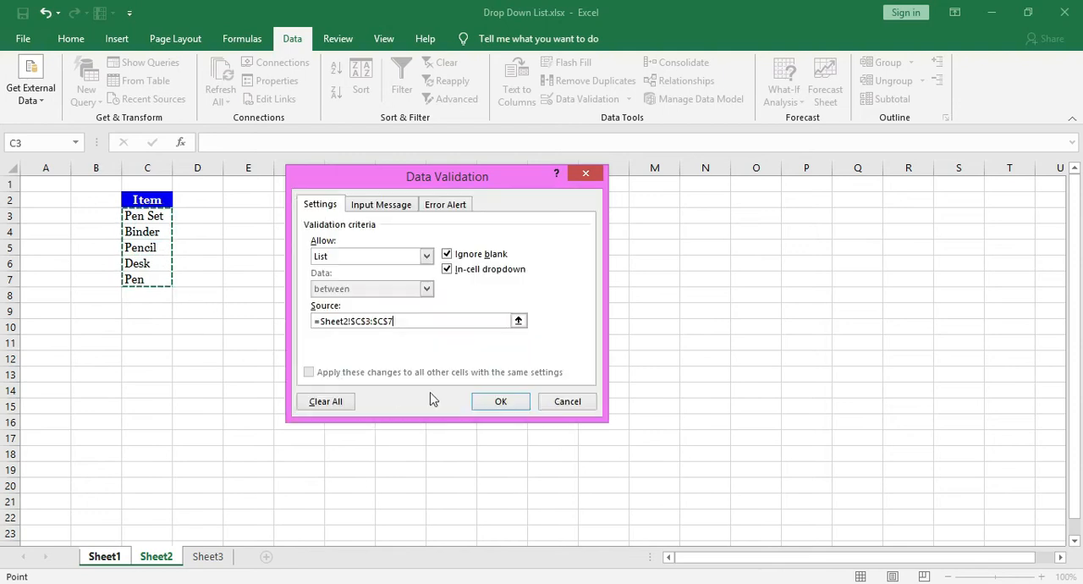
{"action": "left_click", "coordinate": [376, 322]}
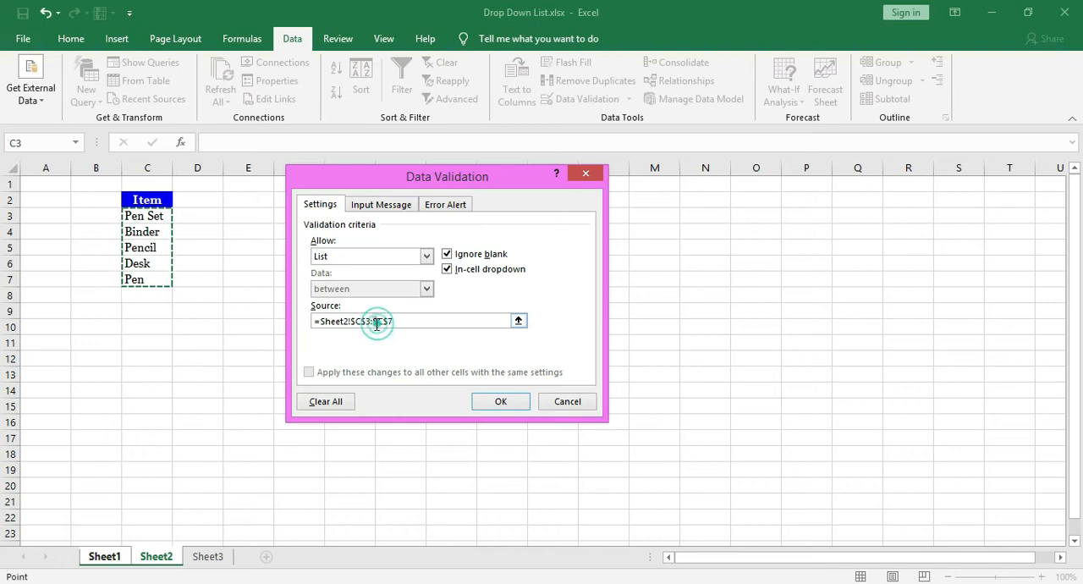
{"action": "left_click", "coordinate": [482, 403]}
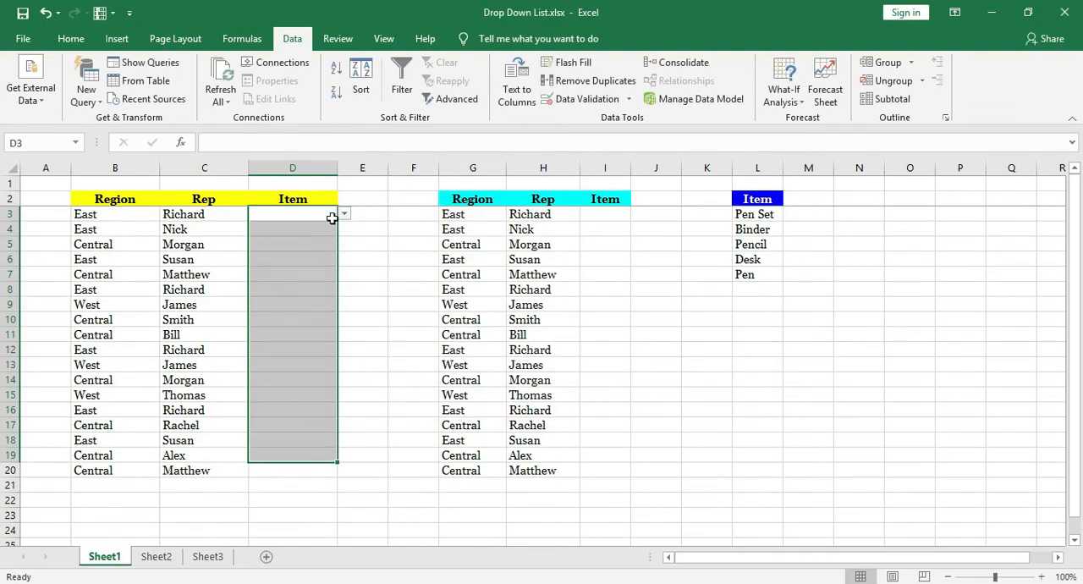
Check the choices offered by the drop-down lists in D3 and D9 of the first table's Item column.
{"action": "left_click", "coordinate": [328, 215]}
{"action": "left_click", "coordinate": [345, 213]}
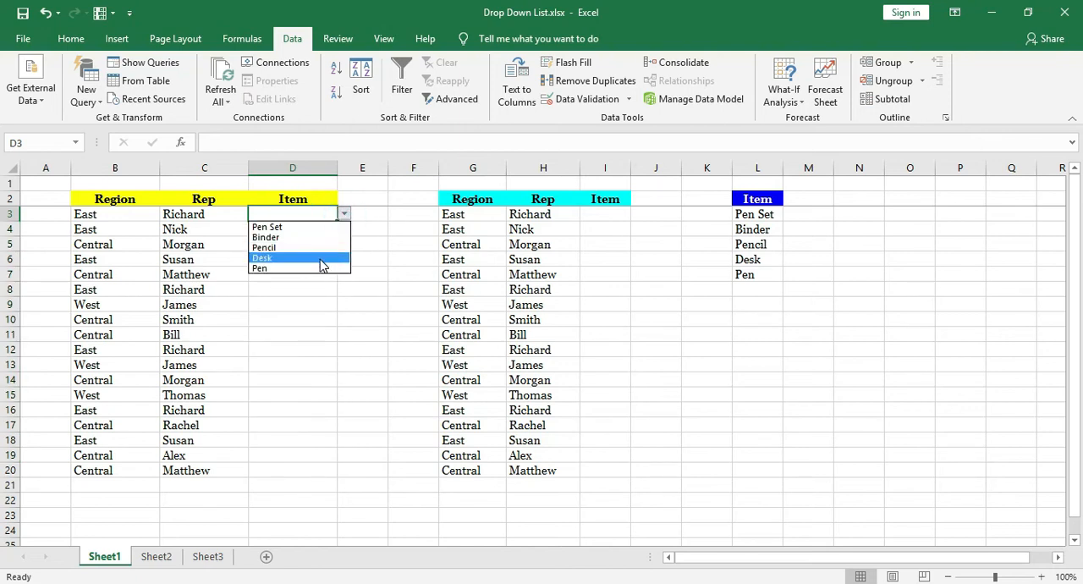
{"action": "left_click", "coordinate": [290, 302]}
{"action": "left_click", "coordinate": [345, 305]}
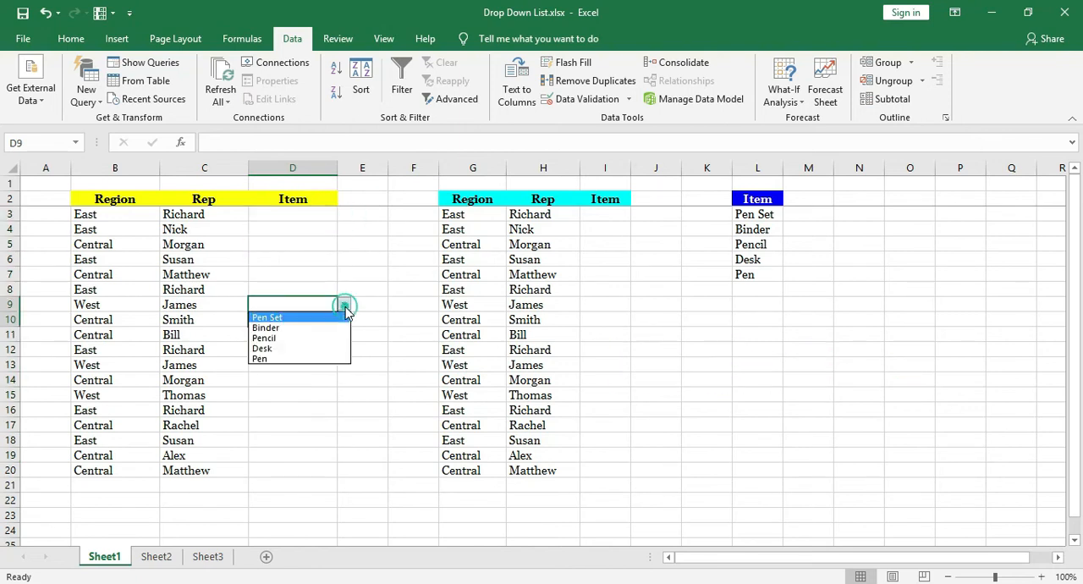
{"action": "left_click", "coordinate": [316, 404]}
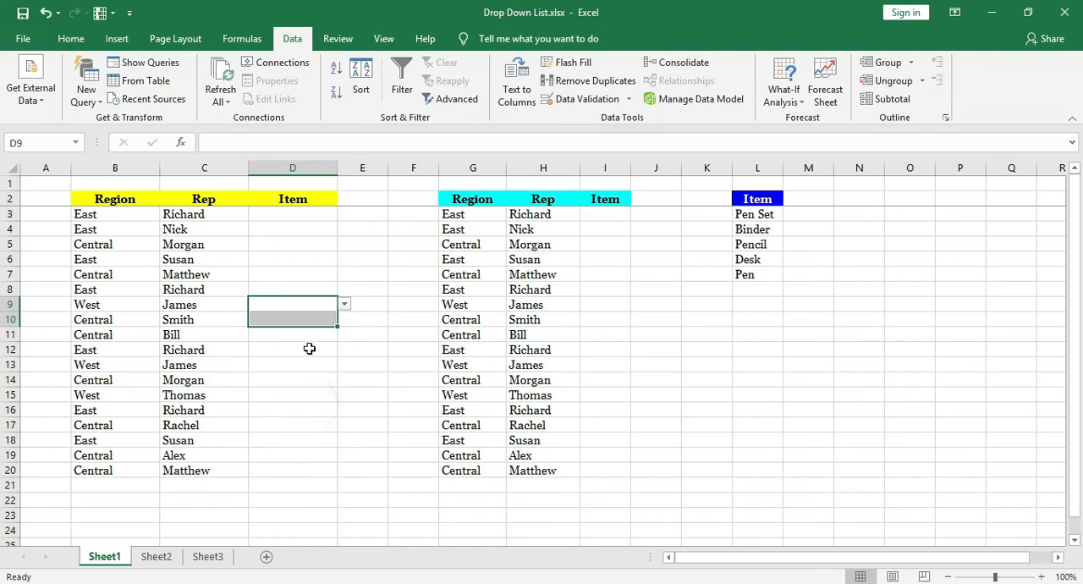
{"action": "left_click", "coordinate": [314, 273]}
Clear all data validation settings from D3:D20, including the cell that has no validation yet.
{"action": "left_click_drag", "start_coordinate": [316, 214], "coordinate": [314, 468]}
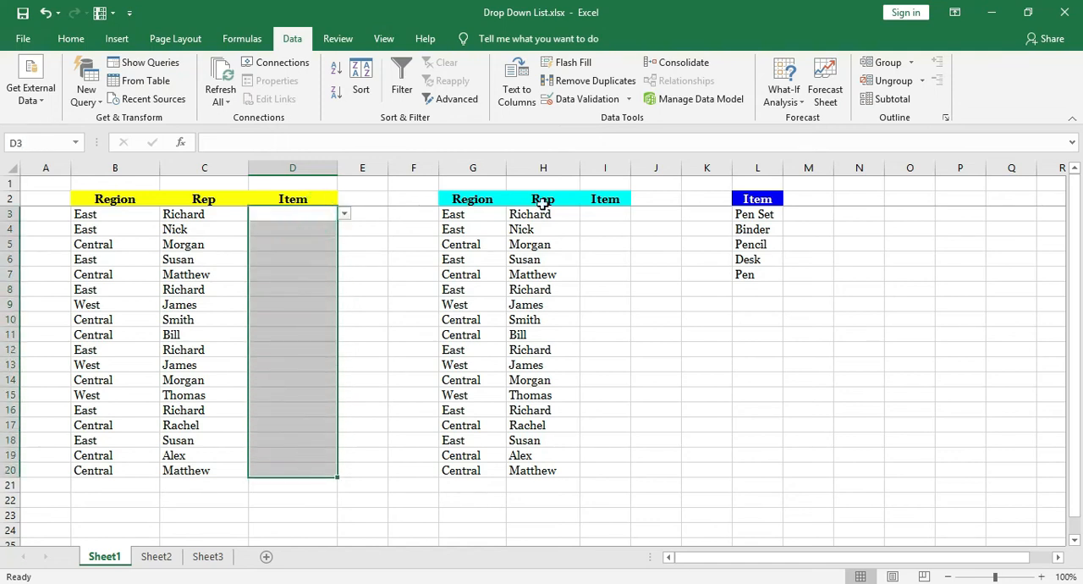
{"action": "left_click", "coordinate": [584, 99]}
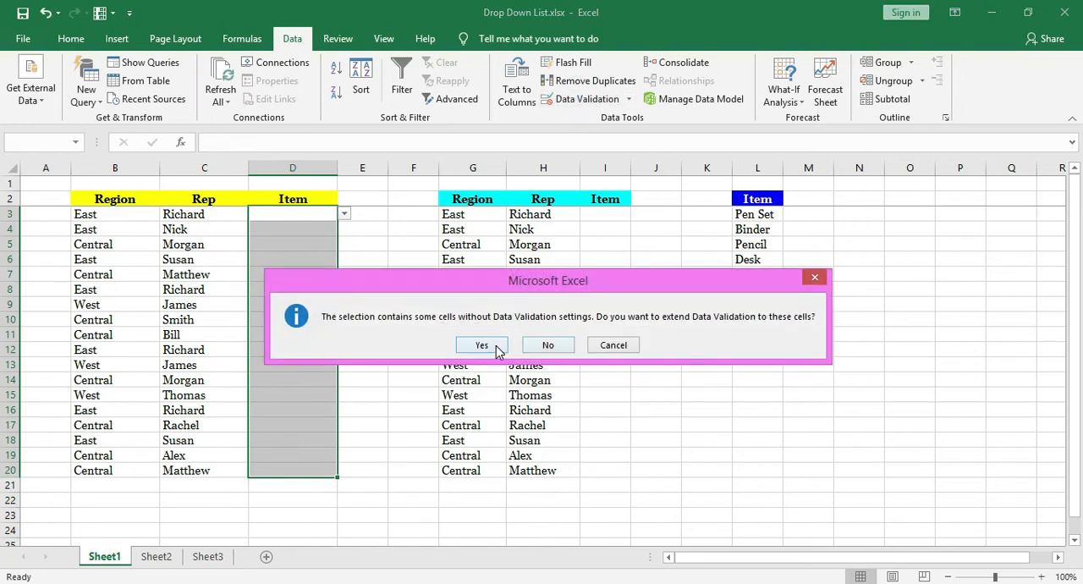
{"action": "left_click", "coordinate": [482, 346]}
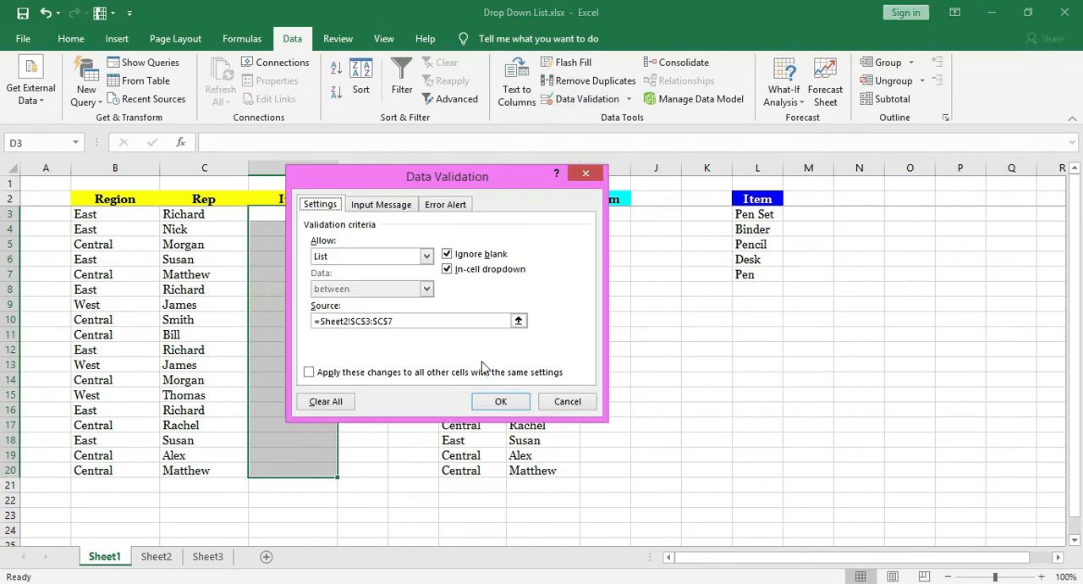
{"action": "left_click", "coordinate": [336, 404]}
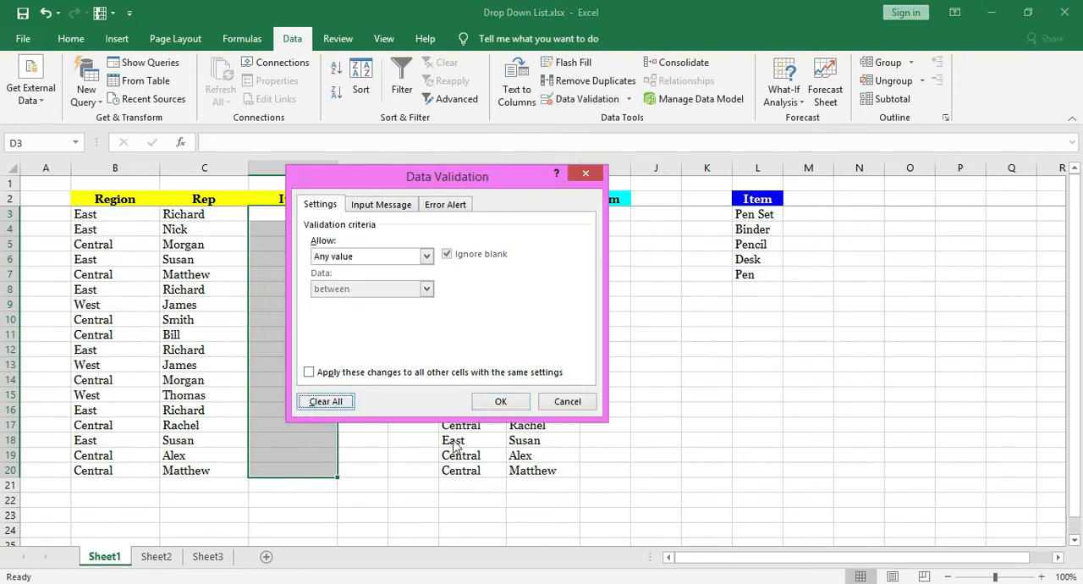
{"action": "left_click", "coordinate": [501, 402]}
{"action": "left_click", "coordinate": [308, 214]}
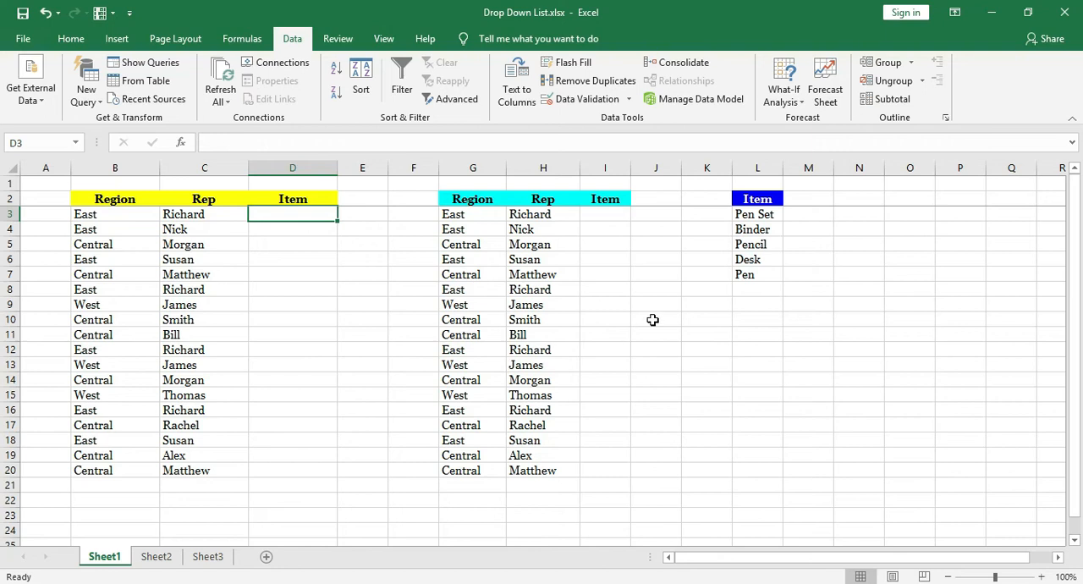
Copy the Item list in L2:L7 of Sheet1 to Sheet2, placing it at G2.
{"action": "left_click_drag", "start_coordinate": [762, 203], "coordinate": [745, 274]}
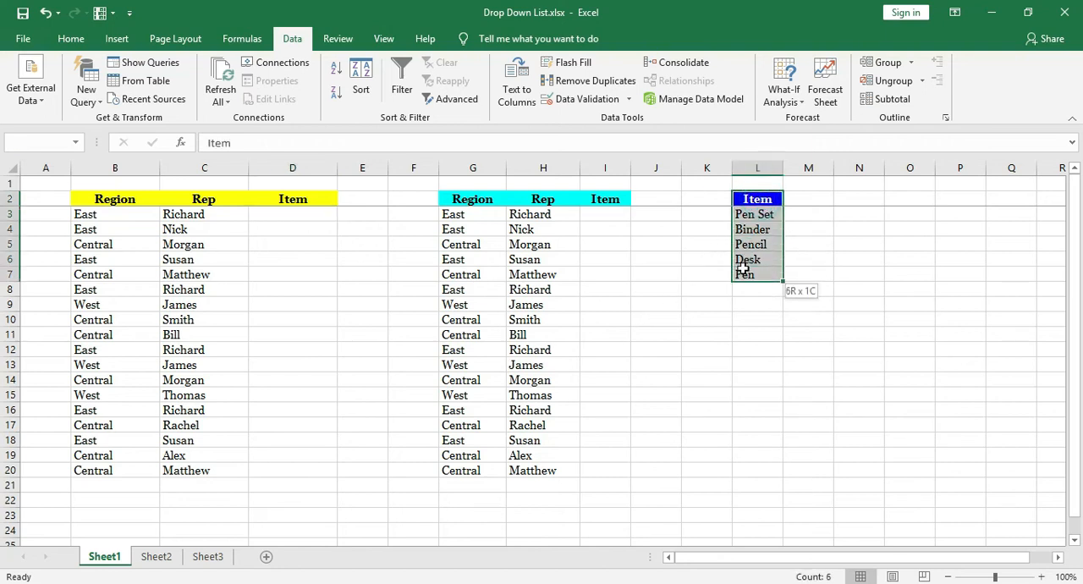
{"action": "key", "text": "ctrl+c"}
{"action": "left_click", "coordinate": [164, 557]}
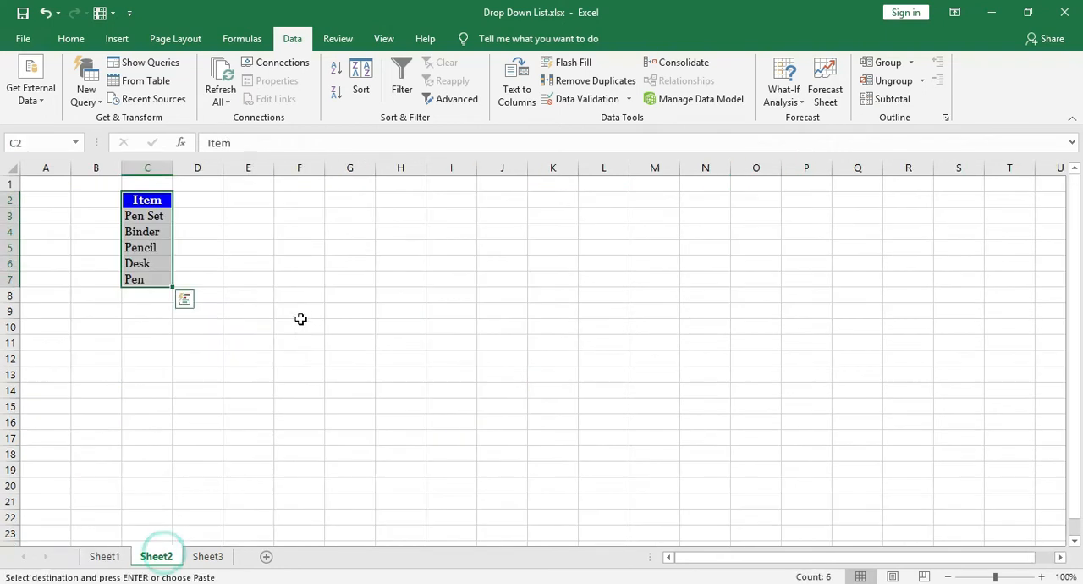
{"action": "left_click", "coordinate": [354, 201]}
{"action": "key", "text": "ctrl+v"}
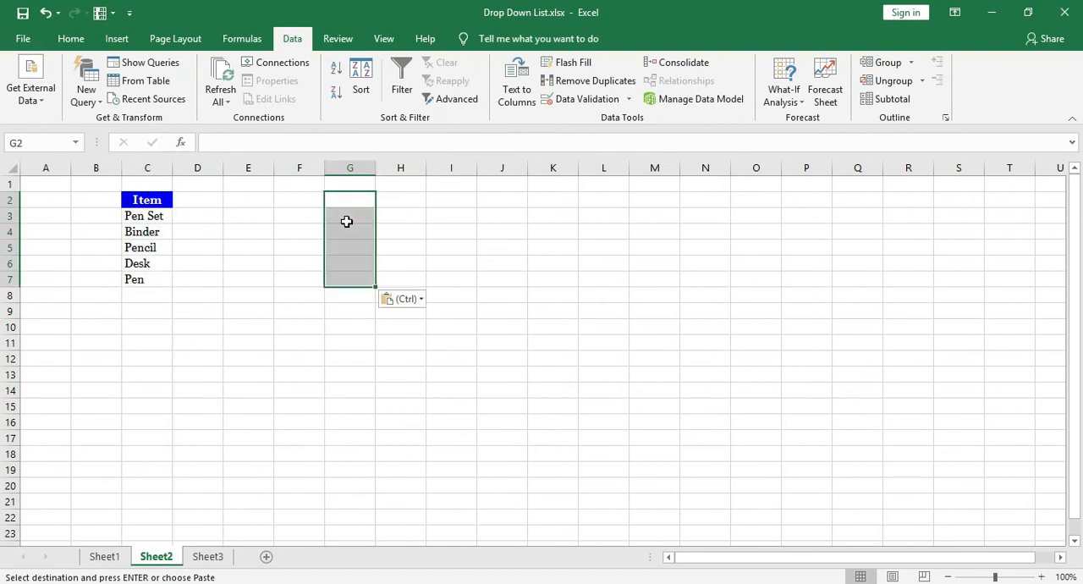
Convert G2:G7 on Sheet2 into a table with headers and define the workbook-scope name XYZ for its Item column.
{"action": "key", "text": "ctrl+t"}
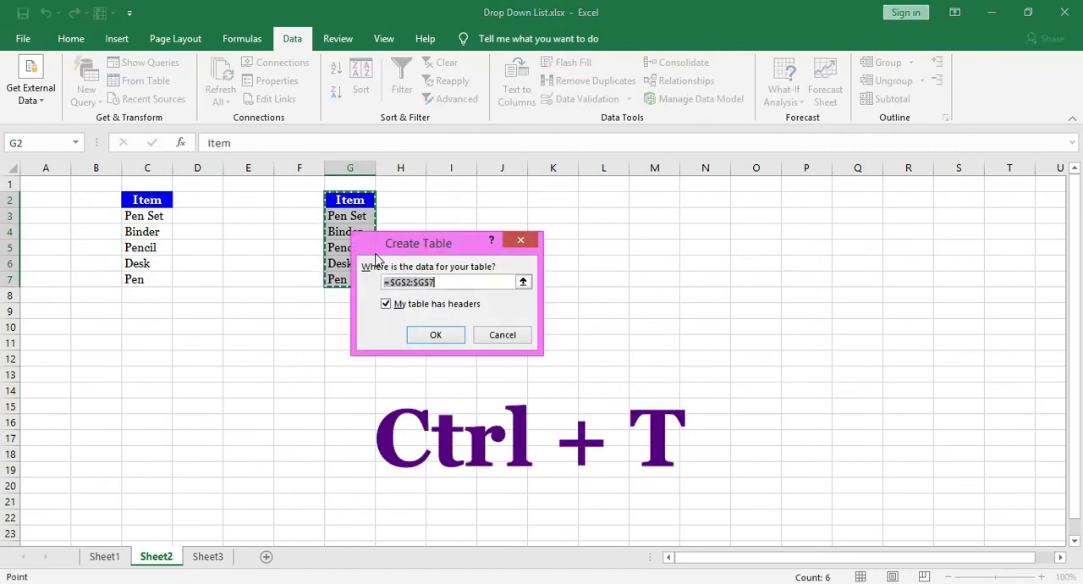
{"action": "left_click", "coordinate": [444, 338]}
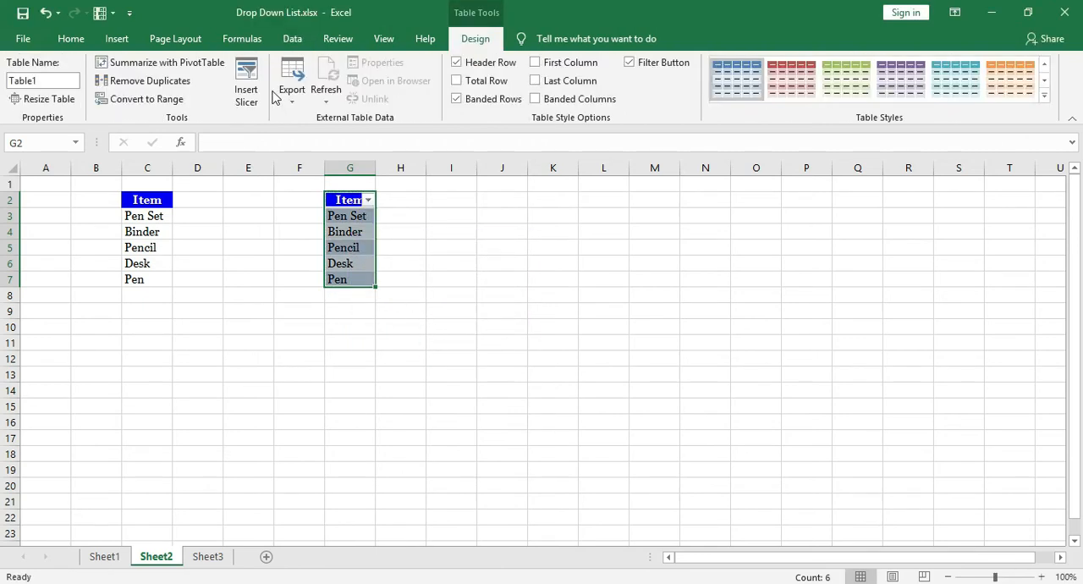
{"action": "left_click", "coordinate": [251, 44]}
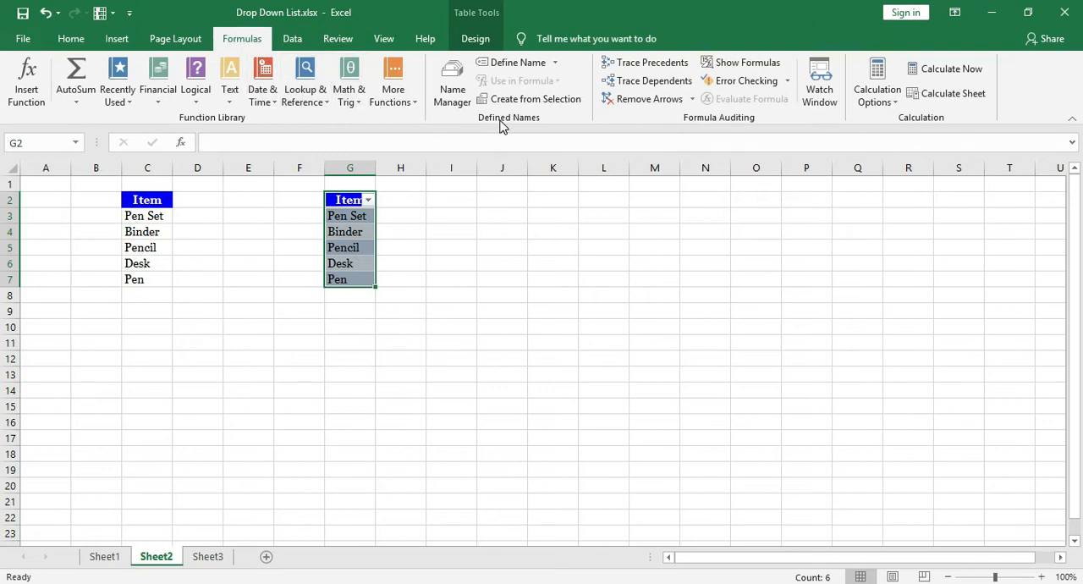
{"action": "left_click", "coordinate": [519, 63]}
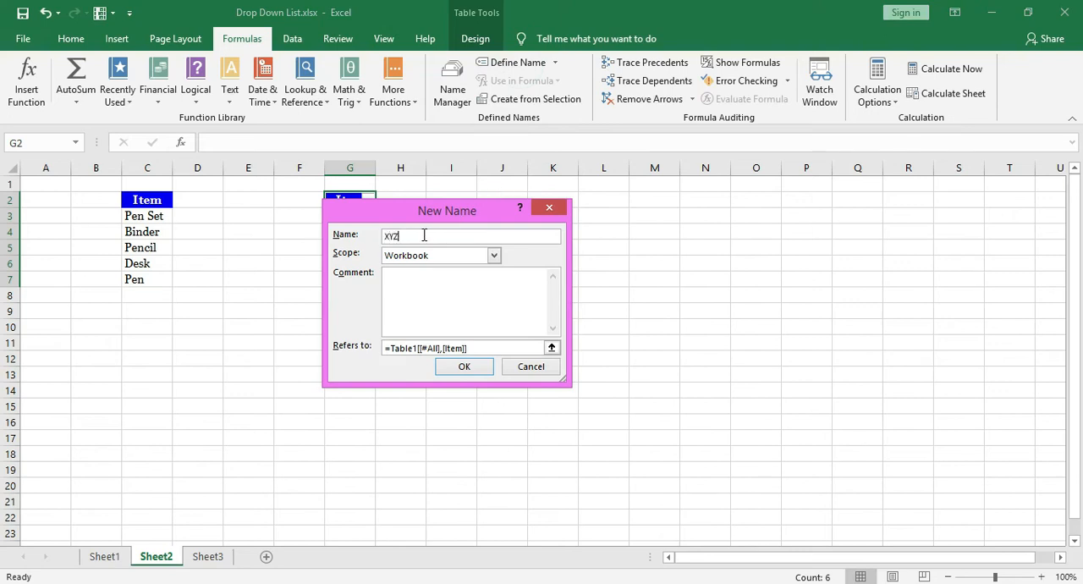
{"action": "left_click", "coordinate": [464, 367]}
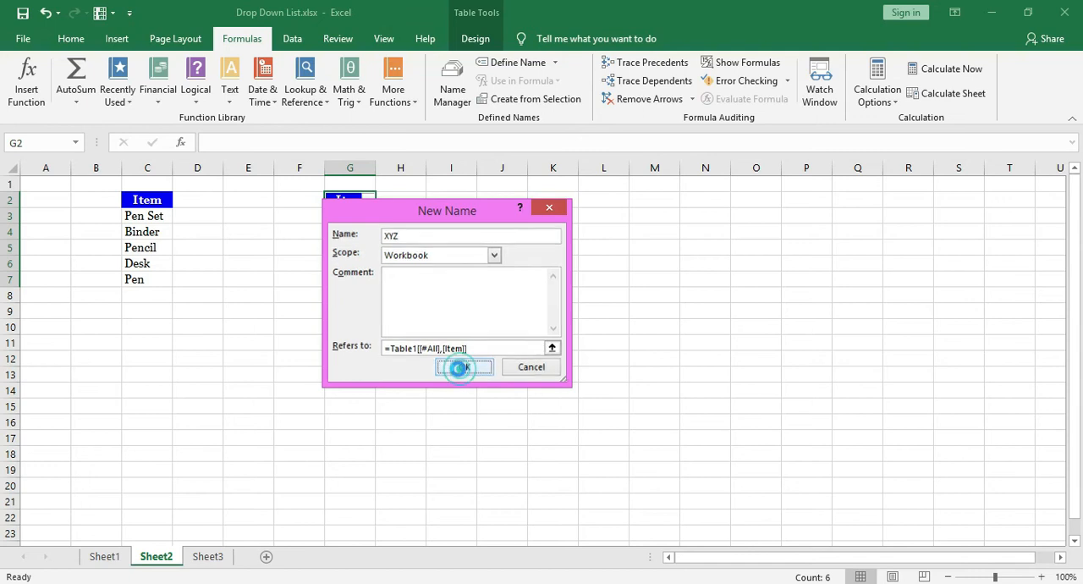
Apply List data validation to D3:D20 on Sheet1 with the source =XYZ and an in-cell dropdown.
{"action": "left_click", "coordinate": [104, 556]}
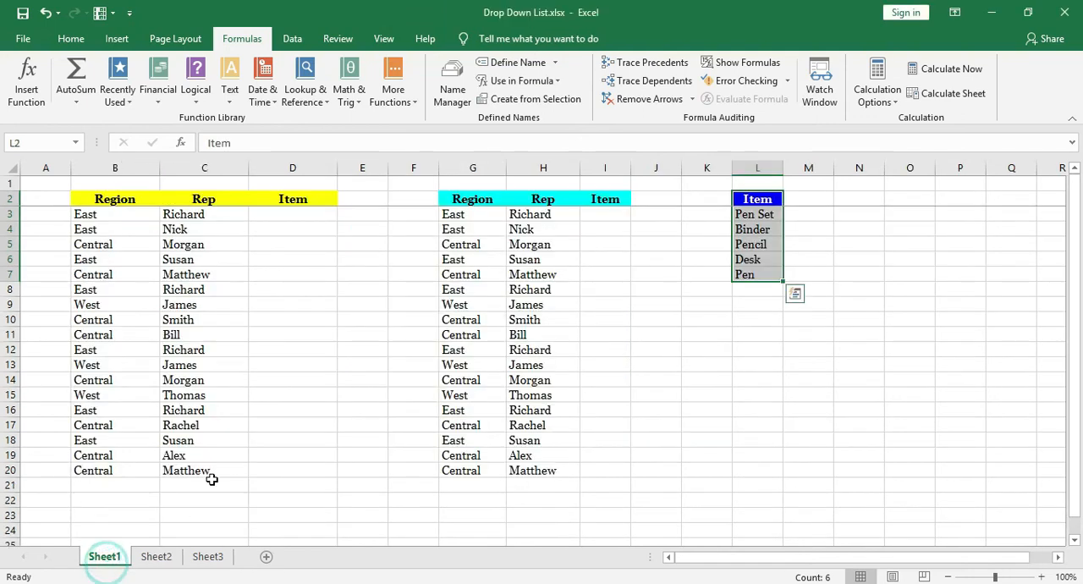
{"action": "left_click_drag", "start_coordinate": [293, 213], "coordinate": [293, 471]}
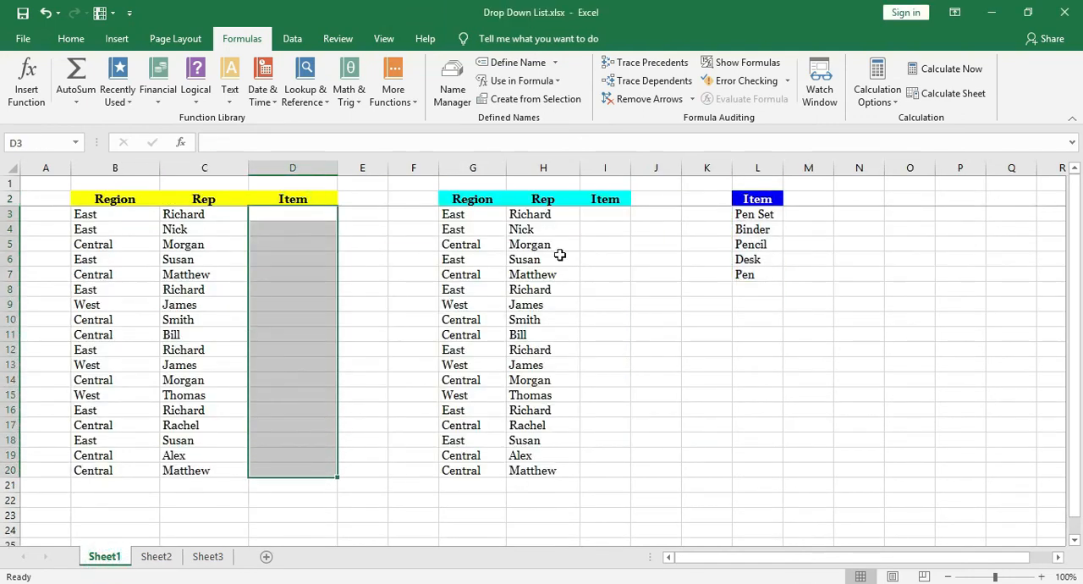
{"action": "left_click", "coordinate": [292, 38]}
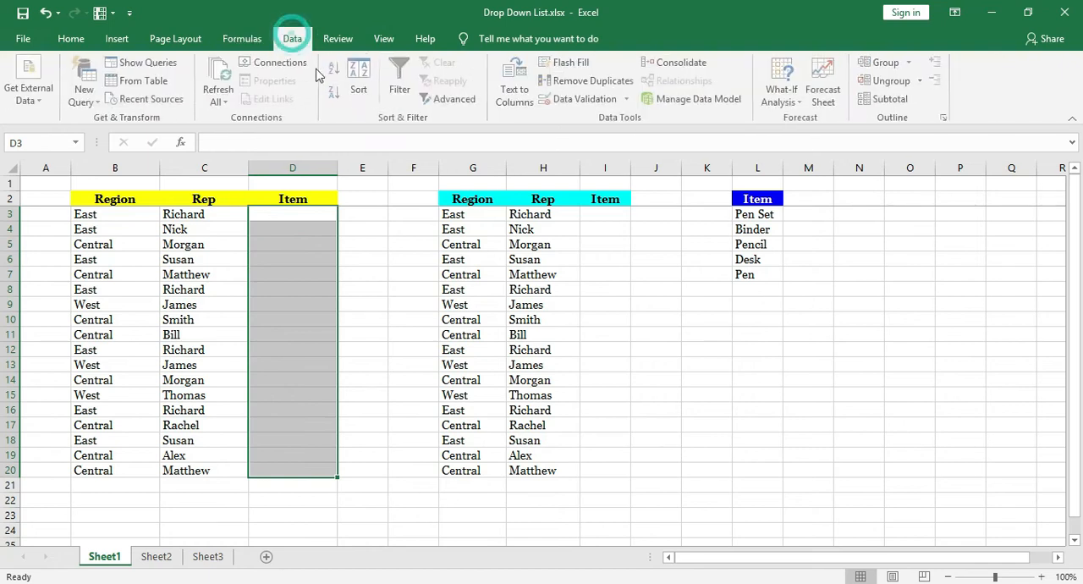
{"action": "left_click", "coordinate": [584, 100]}
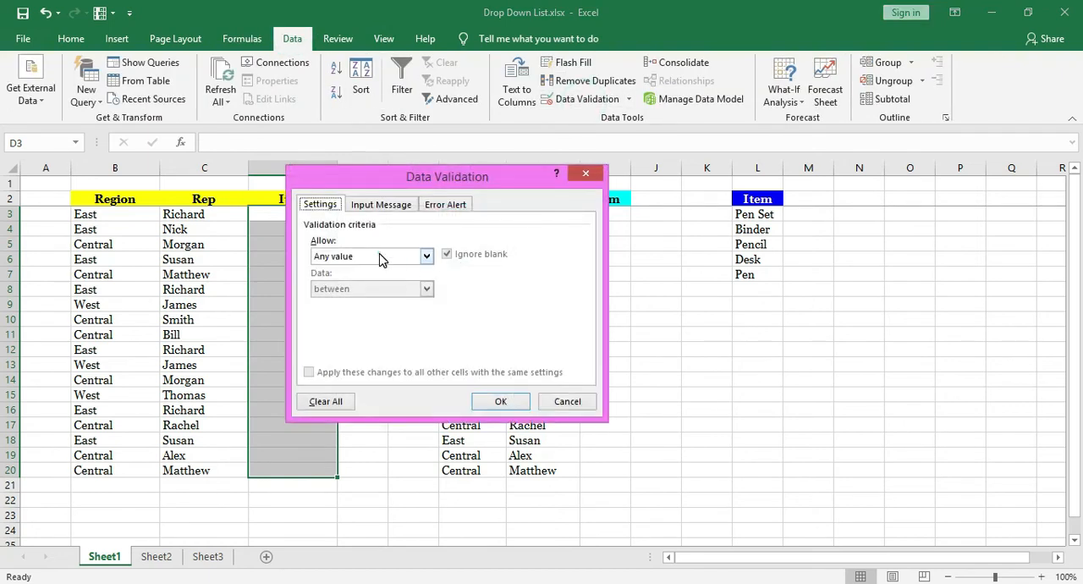
{"action": "left_click", "coordinate": [379, 256]}
{"action": "left_click", "coordinate": [364, 298]}
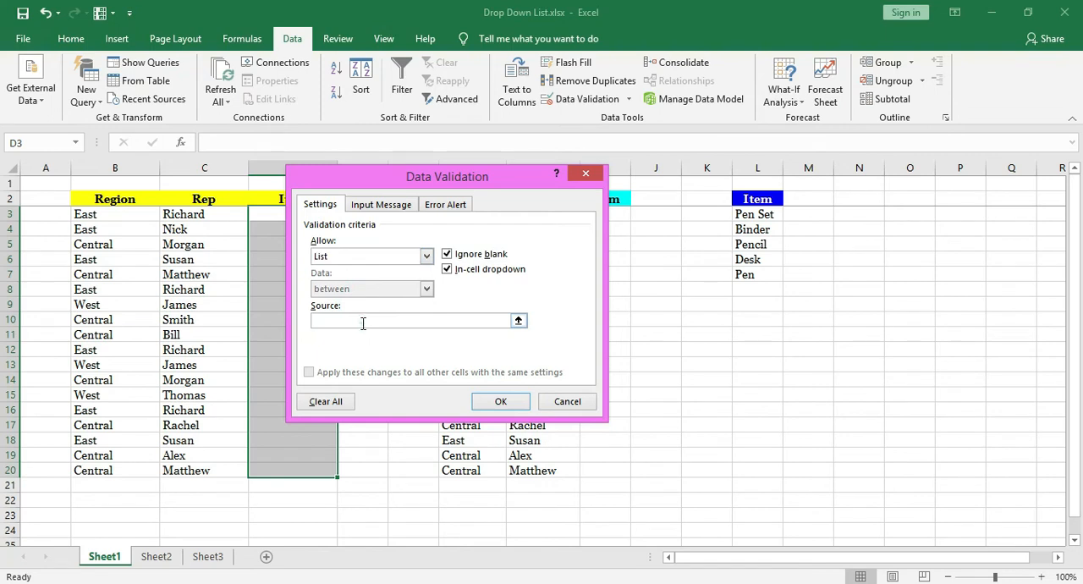
{"action": "left_click", "coordinate": [363, 322]}
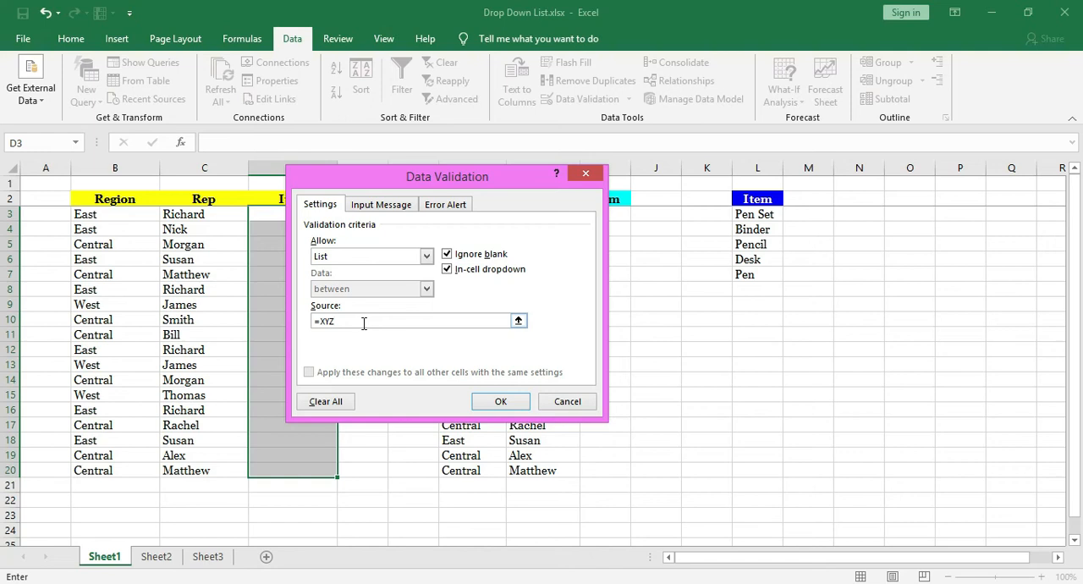
{"action": "left_click", "coordinate": [501, 401]}
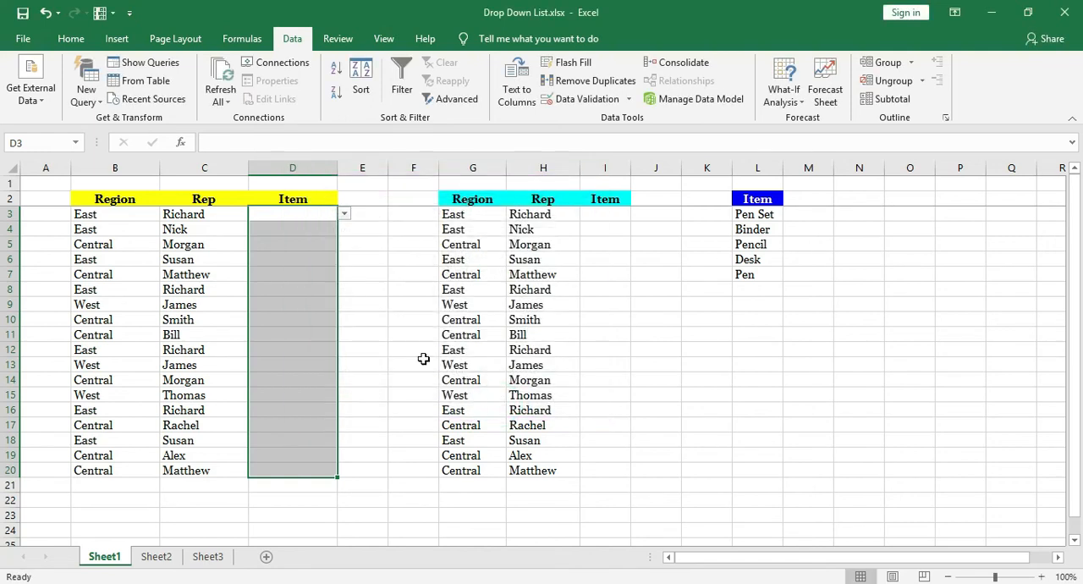
Pick Pencil in D4 and Desk in D9 from their drop-down lists.
{"action": "left_click", "coordinate": [314, 227]}
{"action": "left_click", "coordinate": [345, 229]}
{"action": "left_click", "coordinate": [304, 272]}
{"action": "left_click", "coordinate": [298, 304]}
{"action": "left_click", "coordinate": [344, 304]}
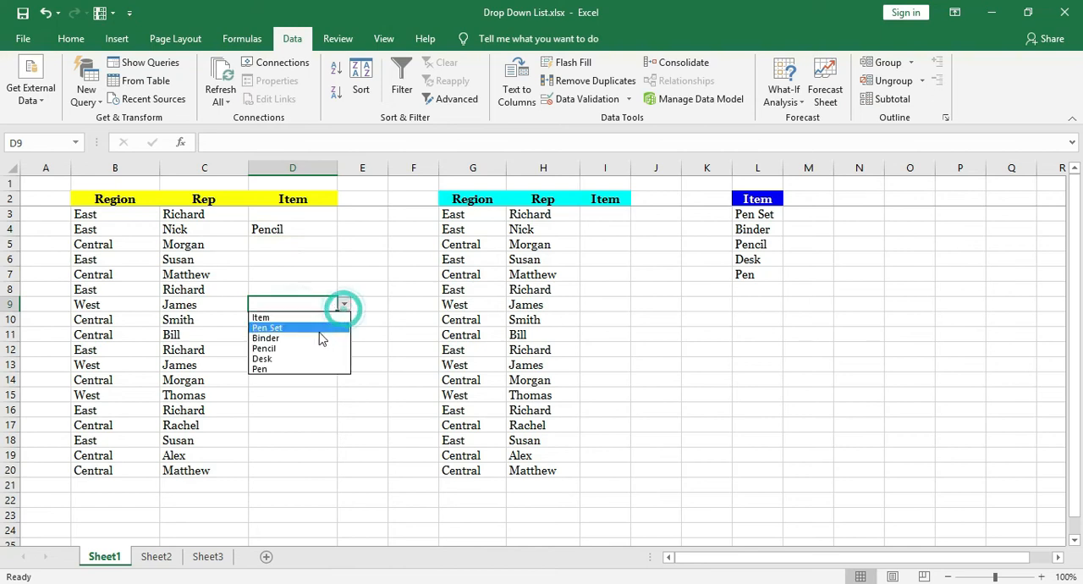
{"action": "left_click", "coordinate": [303, 359]}
Review the choices in the drop-down list of D7.
{"action": "left_click", "coordinate": [320, 276]}
{"action": "left_click", "coordinate": [340, 279]}
{"action": "left_click", "coordinate": [328, 279]}
{"action": "left_click", "coordinate": [344, 274]}
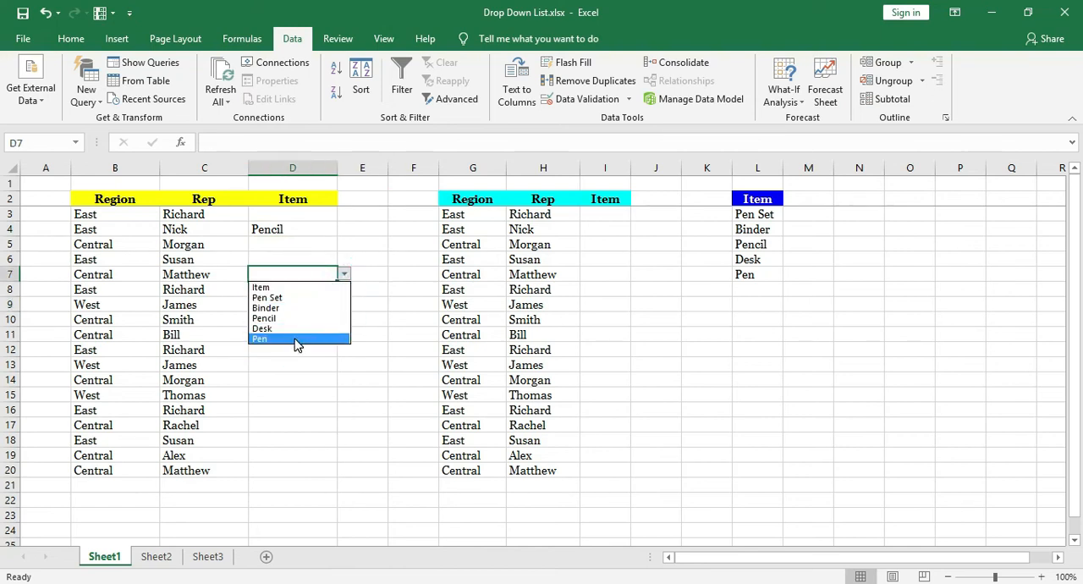
Add Books to the Item table on Sheet2 in G8, directly below Pen.
{"action": "left_click", "coordinate": [165, 558]}
{"action": "left_click", "coordinate": [158, 556]}
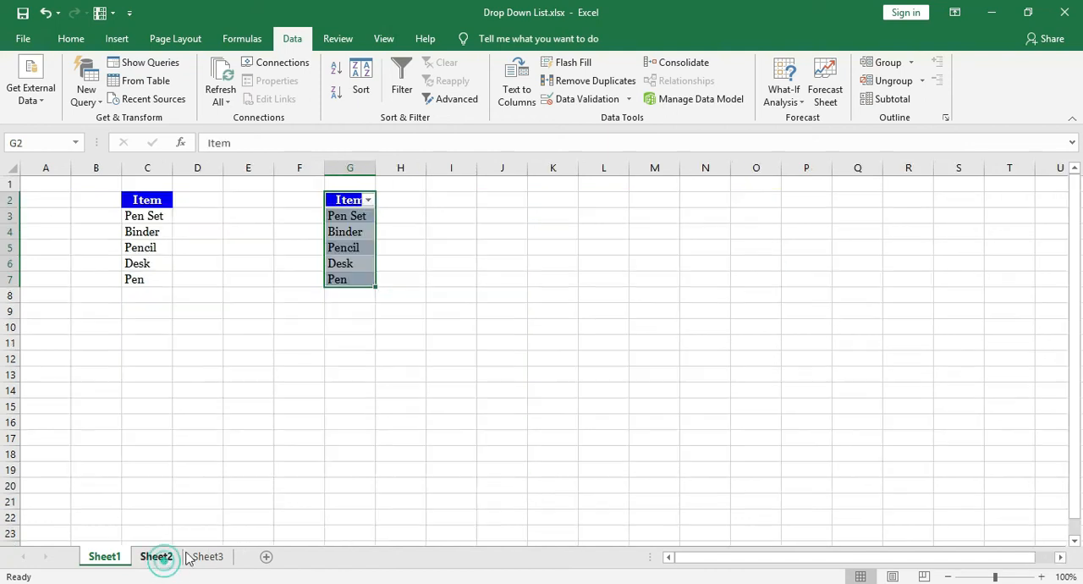
{"action": "left_click", "coordinate": [352, 296]}
{"action": "type", "text": "Books"}
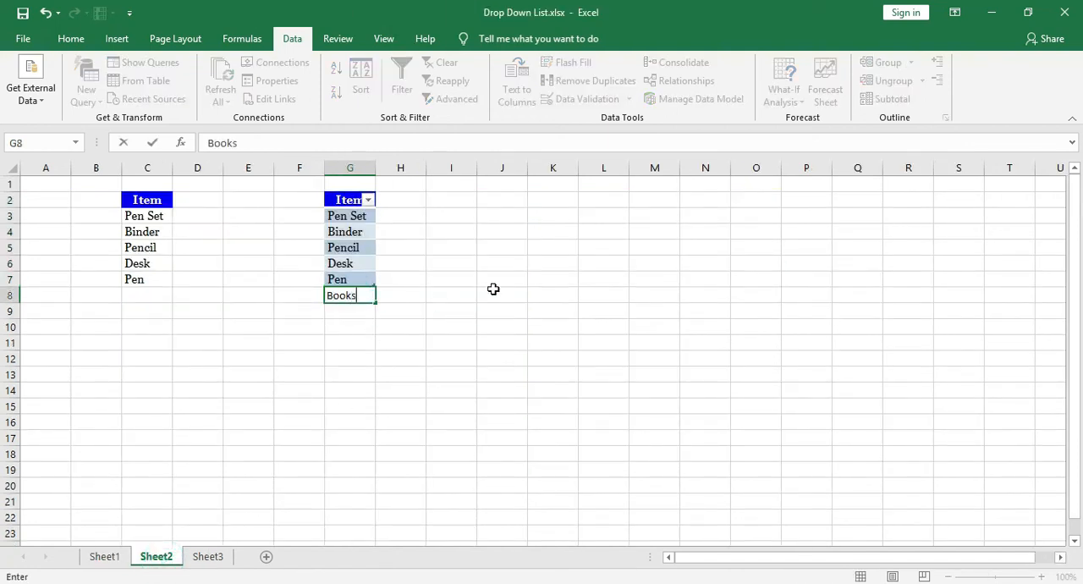
{"action": "key", "text": "Return"}
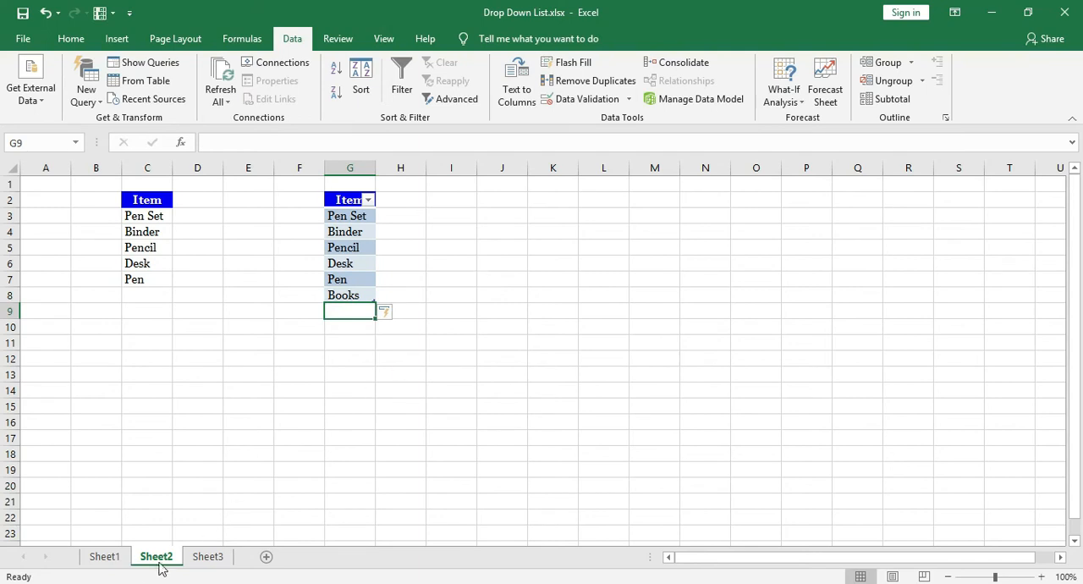
Pick Books in D7 on Sheet1 from its drop-down list and open the list in D12.
{"action": "left_click", "coordinate": [113, 560]}
{"action": "left_click", "coordinate": [345, 277]}
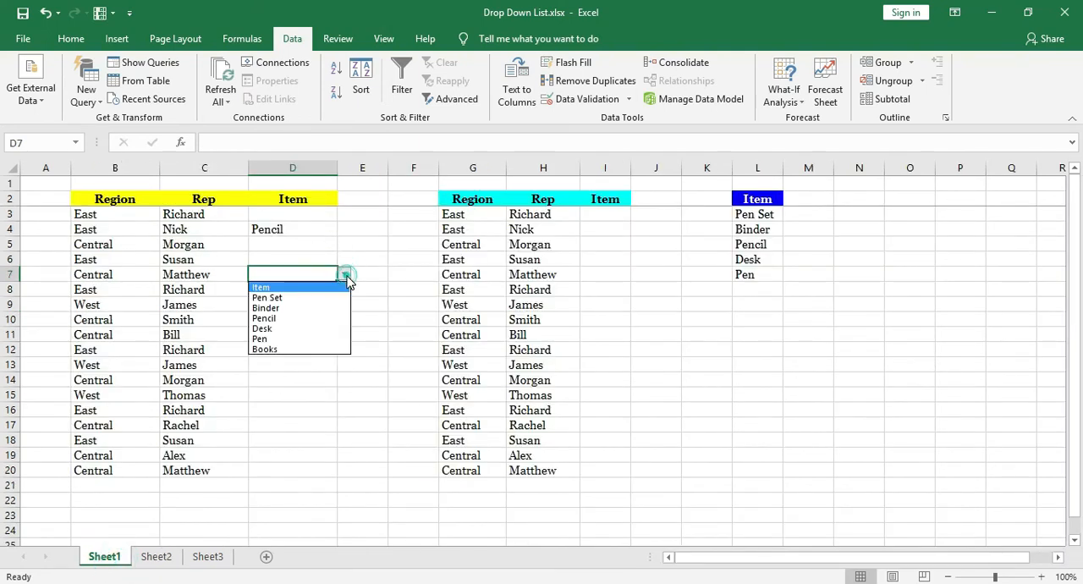
{"action": "left_click", "coordinate": [292, 350]}
{"action": "left_click", "coordinate": [297, 354]}
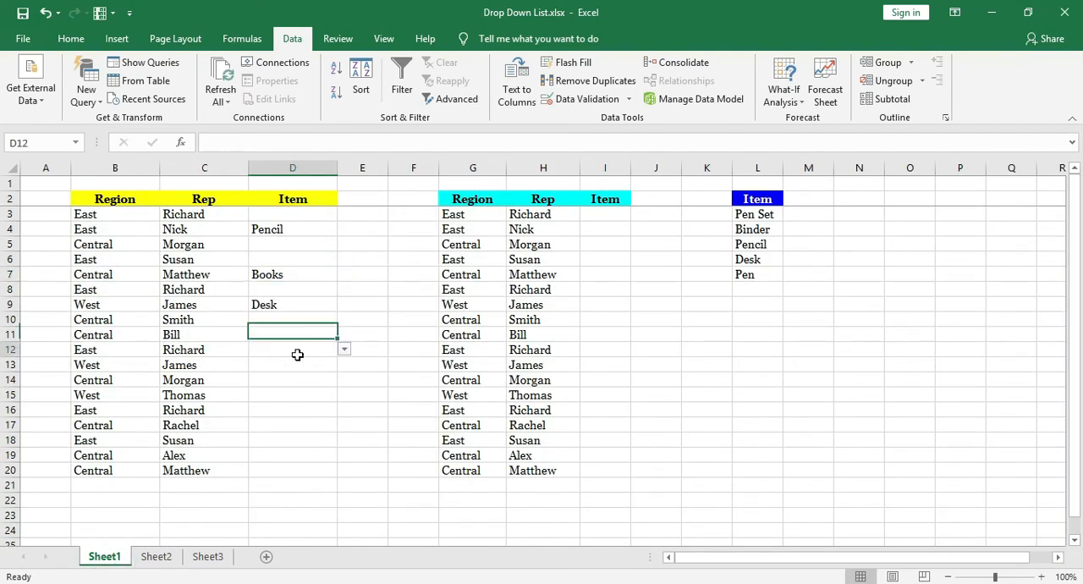
{"action": "left_click", "coordinate": [344, 350]}
Add RED PEN to the Item table on Sheet2 in G9, directly below Books.
{"action": "left_click", "coordinate": [156, 557]}
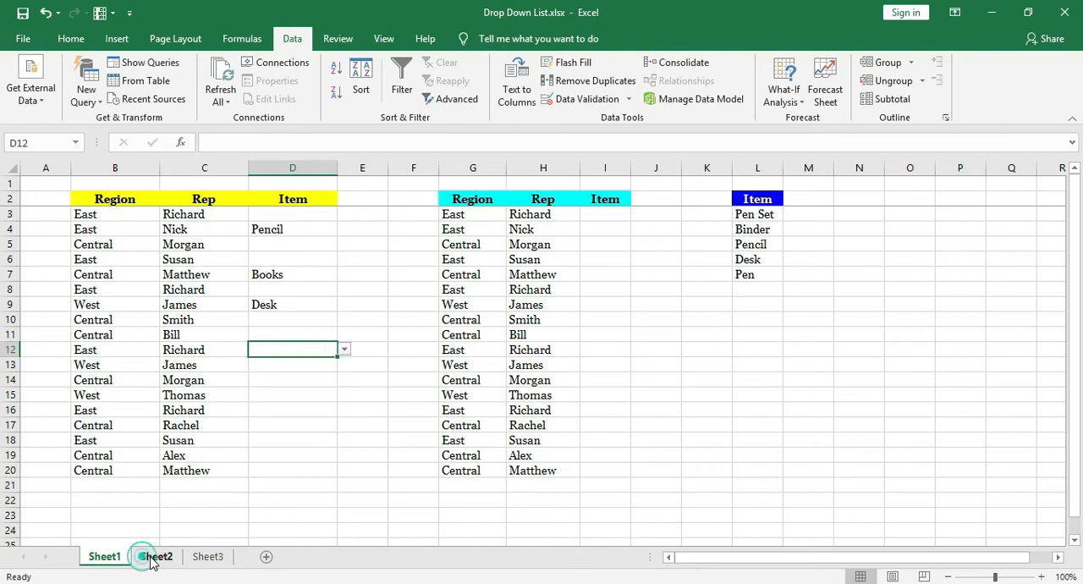
{"action": "left_click", "coordinate": [156, 557]}
{"action": "type", "text": "RE"}
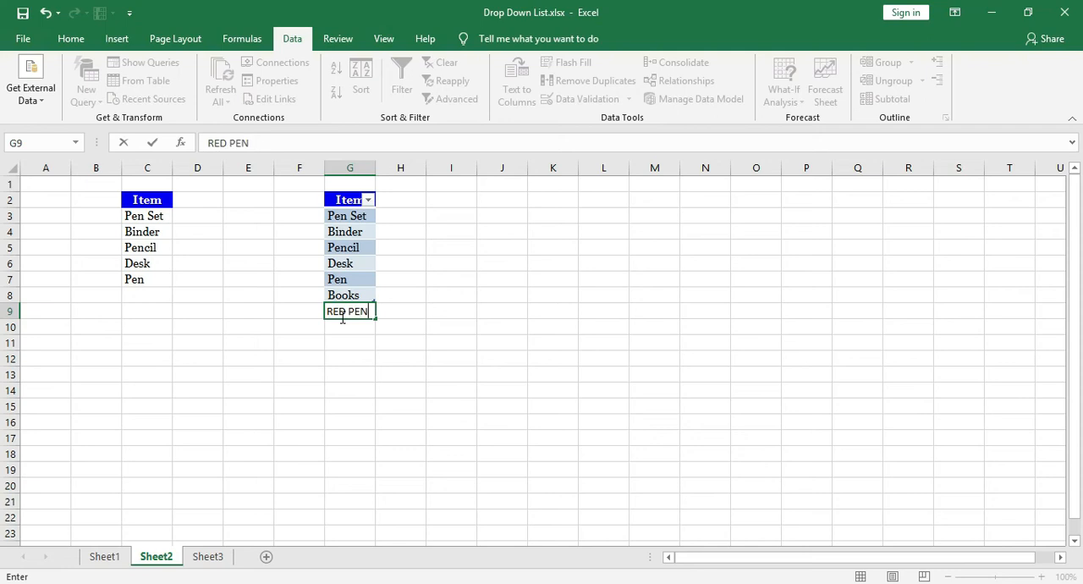
{"action": "type", "text": "D PEN"}
{"action": "key", "text": "Return"}
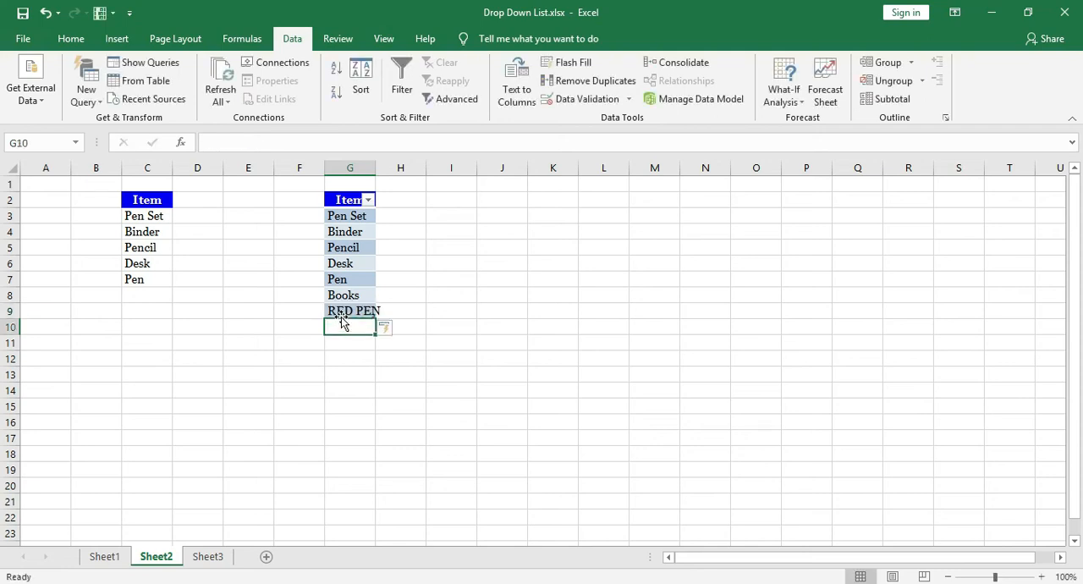
Pick RED PEN in D12 on Sheet1 from its drop-down list.
{"action": "left_click", "coordinate": [103, 556]}
{"action": "left_click", "coordinate": [343, 349]}
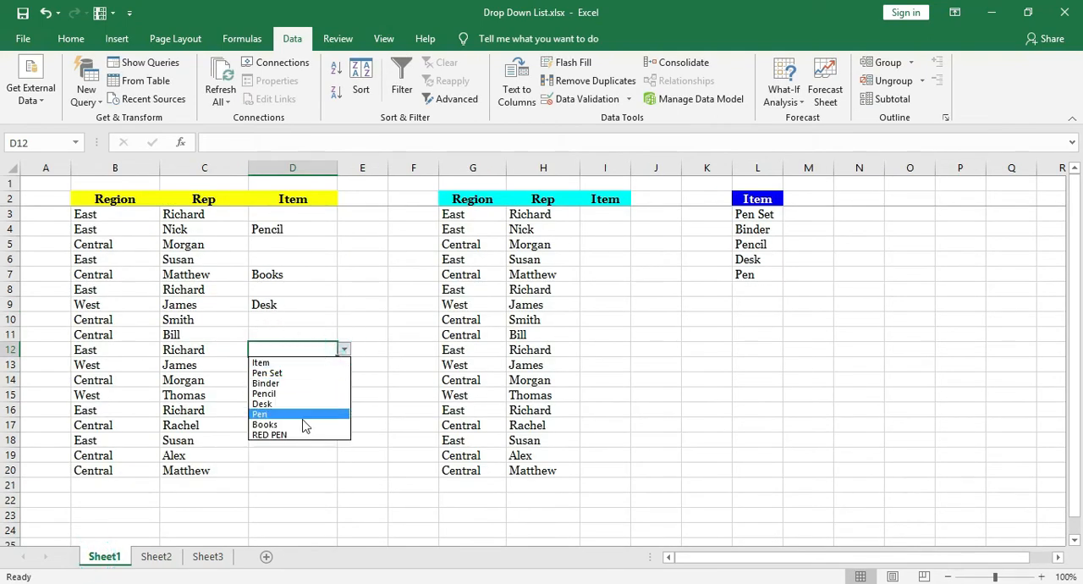
{"action": "left_click", "coordinate": [293, 433]}
{"action": "left_click", "coordinate": [291, 370]}
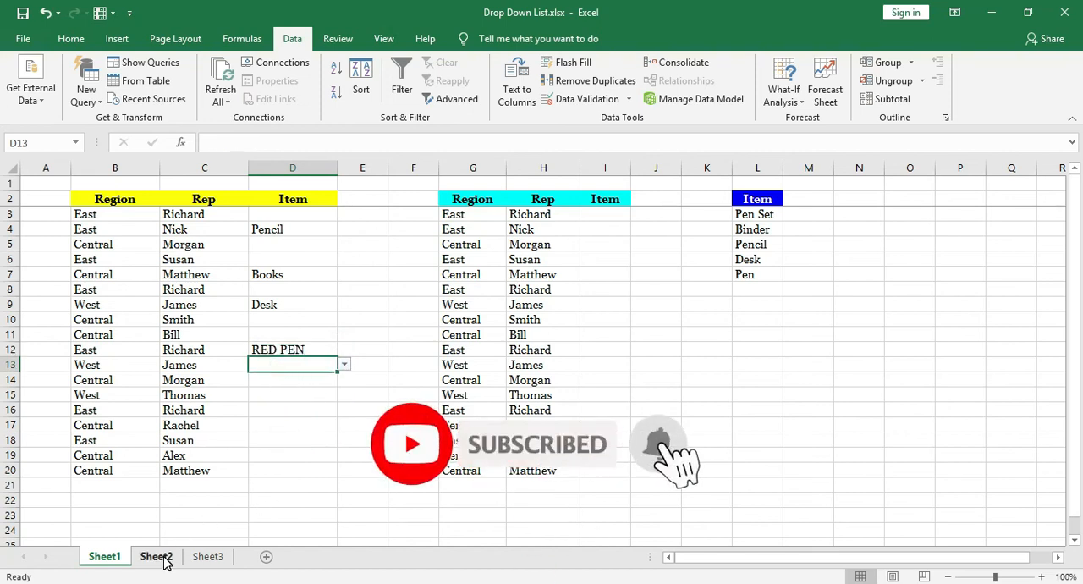
Delete the entries in the Item column D3:D20 on Sheet1 and clear all data validation from those cells.
{"action": "left_click_drag", "start_coordinate": [310, 219], "coordinate": [300, 471]}
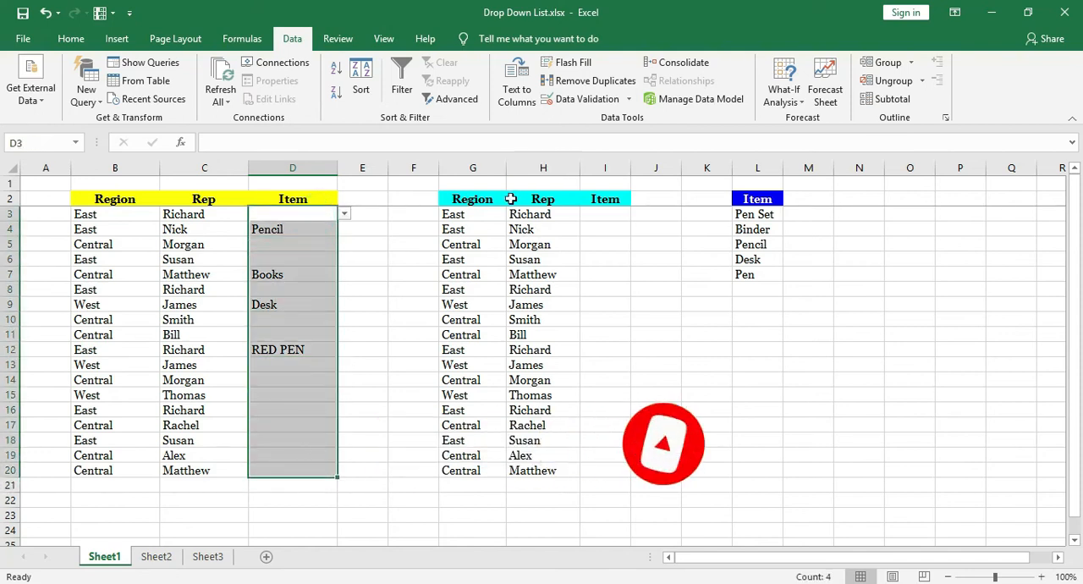
{"action": "key", "text": "Delete"}
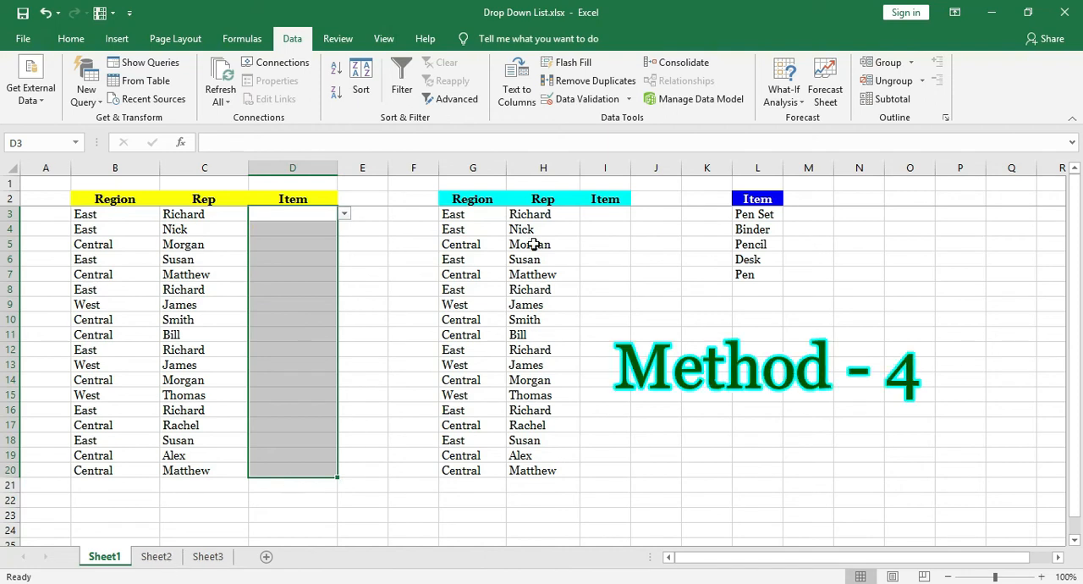
{"action": "left_click", "coordinate": [581, 99]}
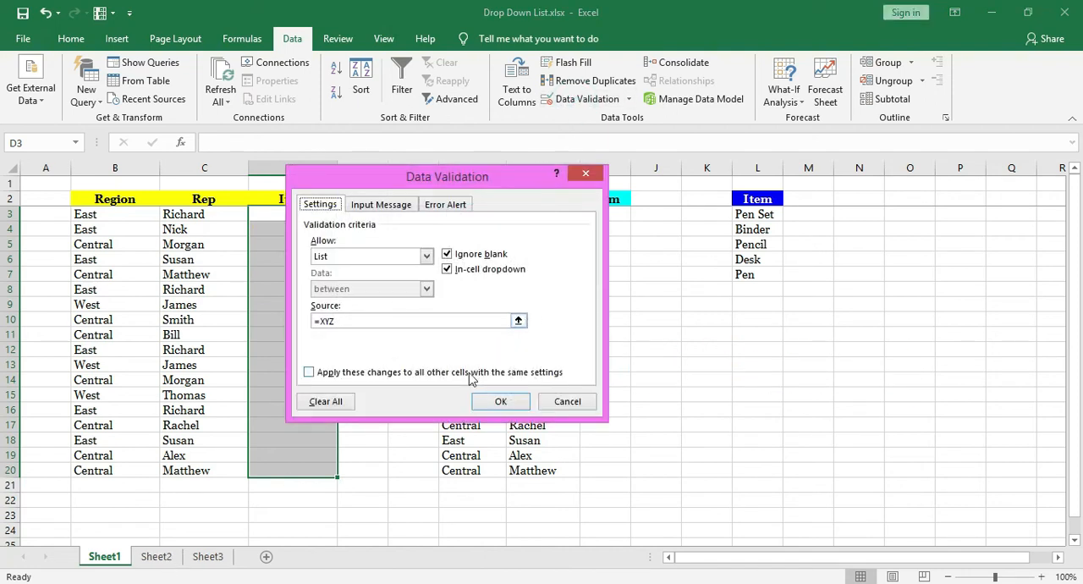
{"action": "left_click", "coordinate": [346, 403]}
{"action": "left_click", "coordinate": [500, 403]}
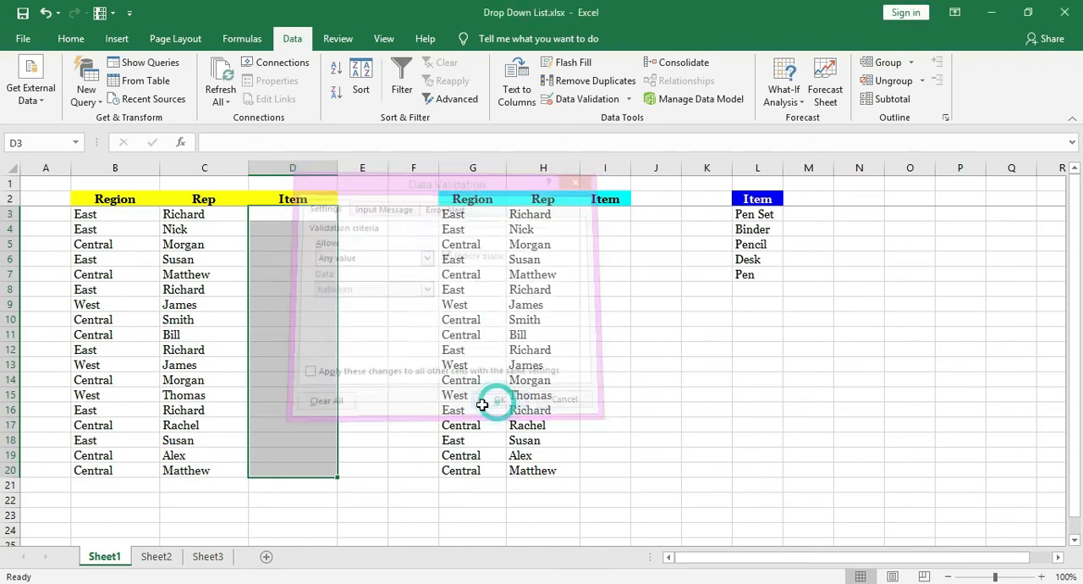
Define the workbook-scoped name ABC for the Item range C2:C7 on Sheet2.
{"action": "left_click", "coordinate": [244, 41]}
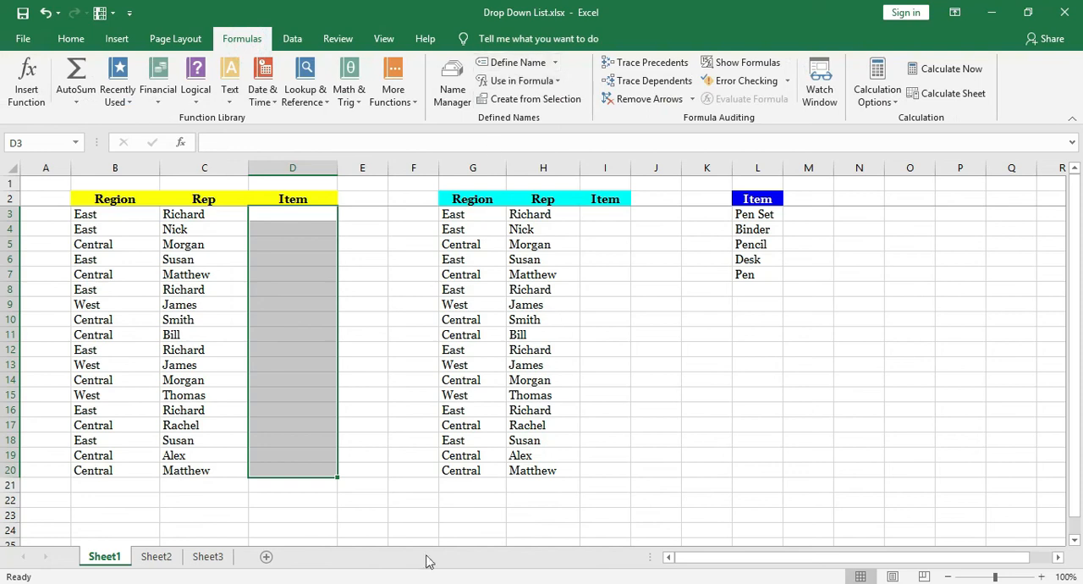
{"action": "left_click", "coordinate": [156, 556]}
{"action": "left_click", "coordinate": [154, 205]}
{"action": "left_click_drag", "start_coordinate": [150, 228], "coordinate": [143, 279]}
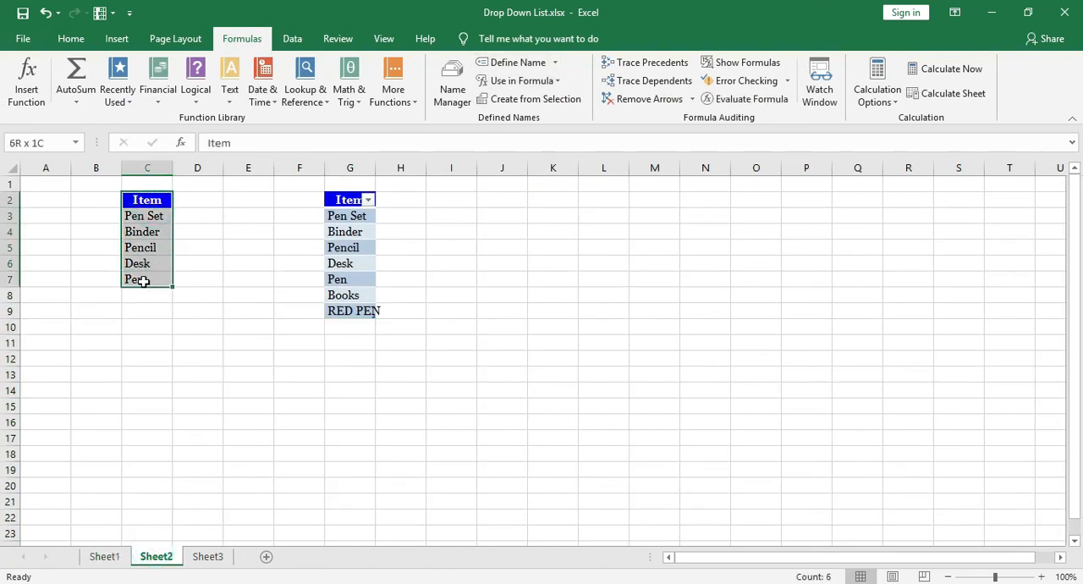
{"action": "left_click", "coordinate": [509, 64]}
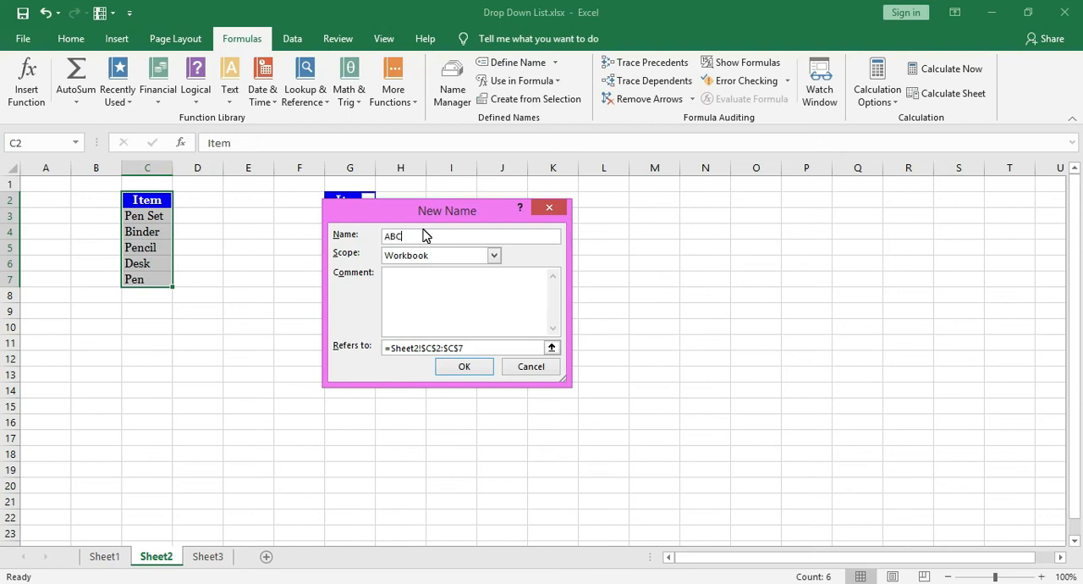
{"action": "left_click", "coordinate": [463, 367]}
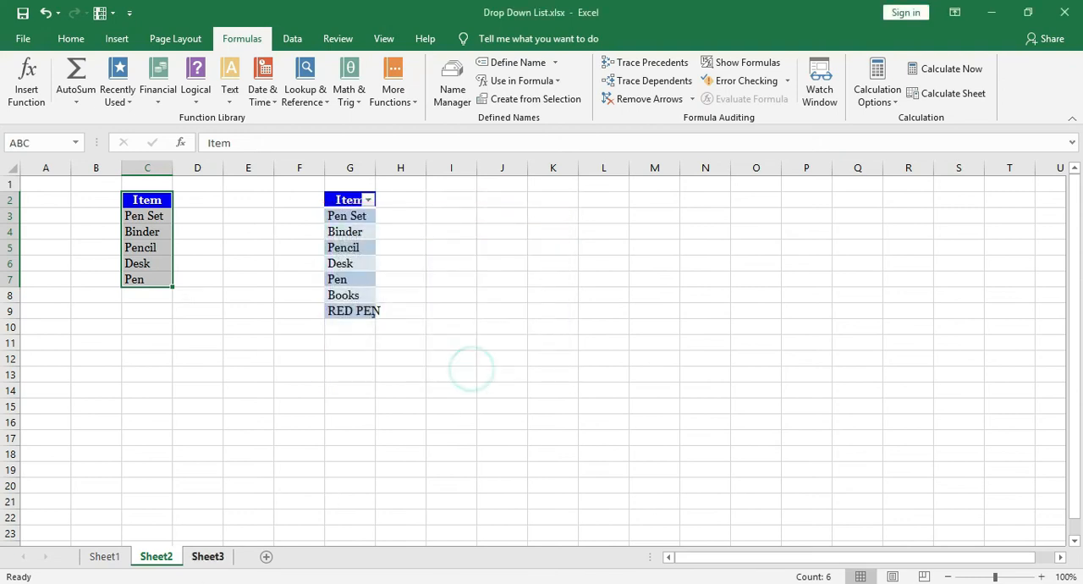
Apply List data validation with the source =ABC to the Item cells D3:D20 on Sheet1.
{"action": "left_click", "coordinate": [105, 557]}
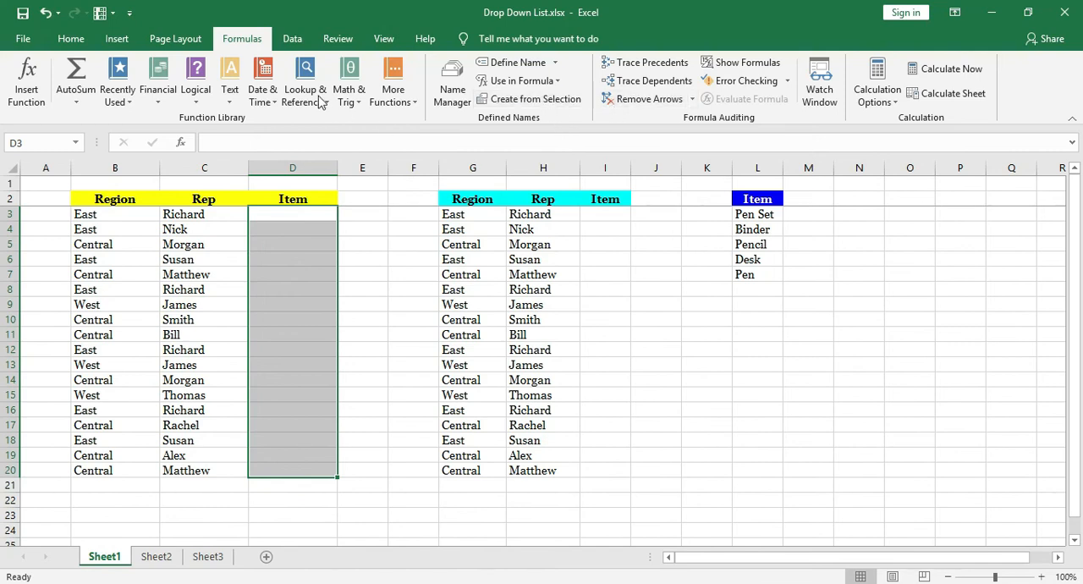
{"action": "left_click", "coordinate": [292, 39]}
{"action": "left_click", "coordinate": [584, 99]}
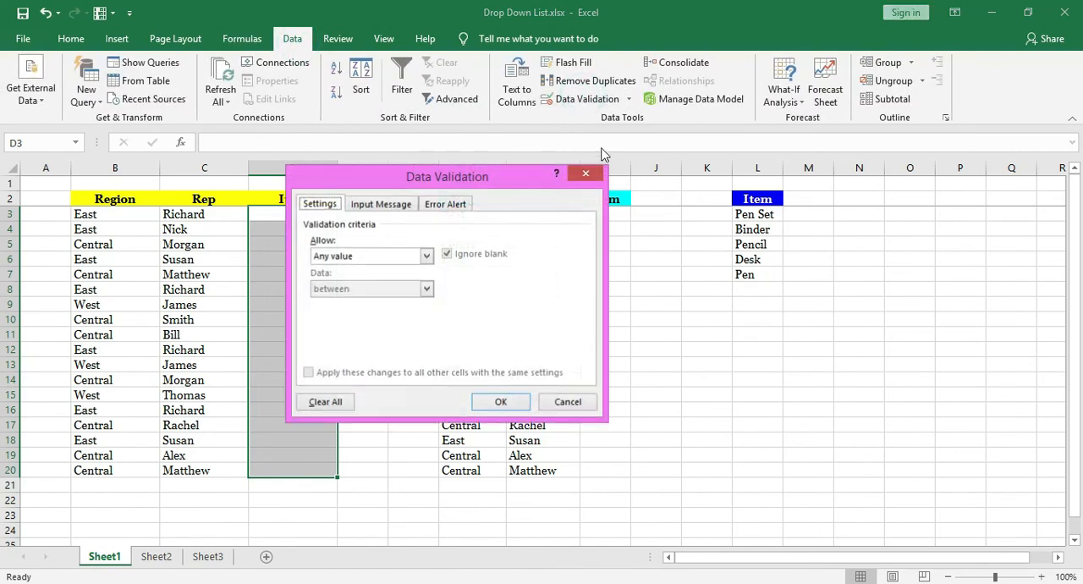
{"action": "left_click", "coordinate": [356, 257]}
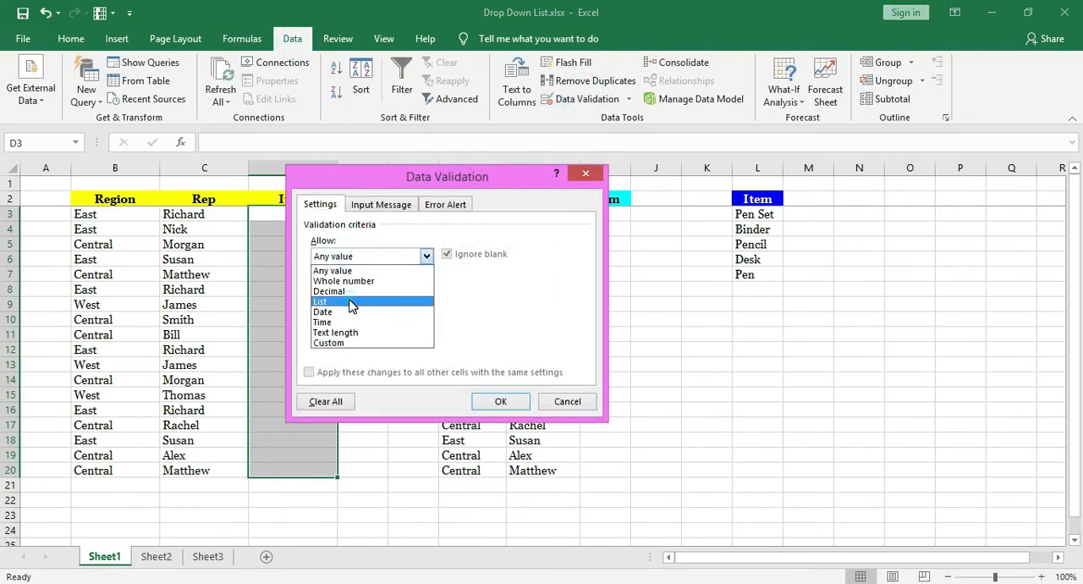
{"action": "left_click", "coordinate": [352, 302]}
{"action": "left_click", "coordinate": [406, 322]}
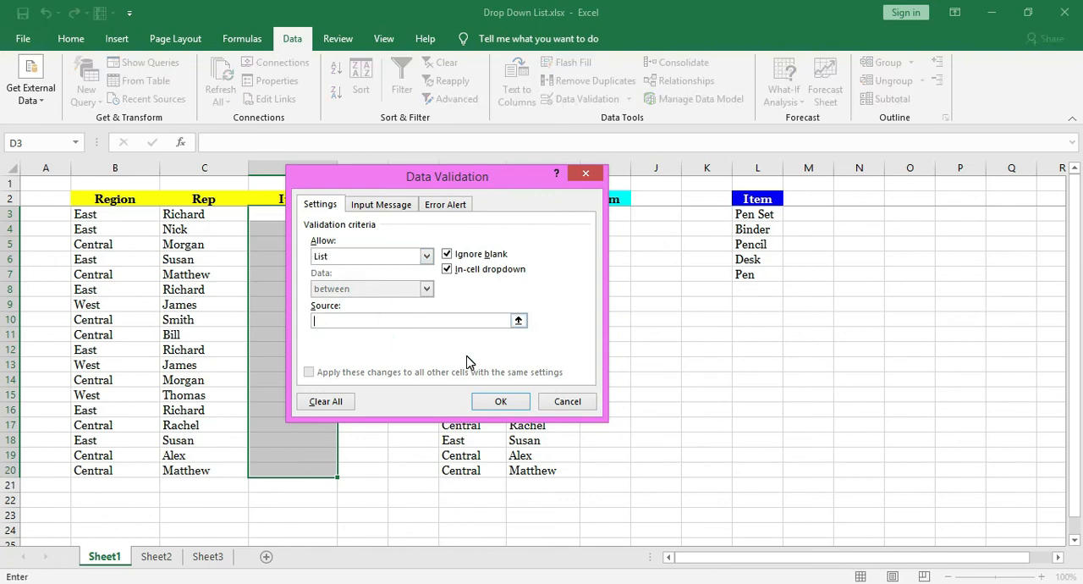
{"action": "type", "text": "=ABC"}
{"action": "key", "text": "Return"}
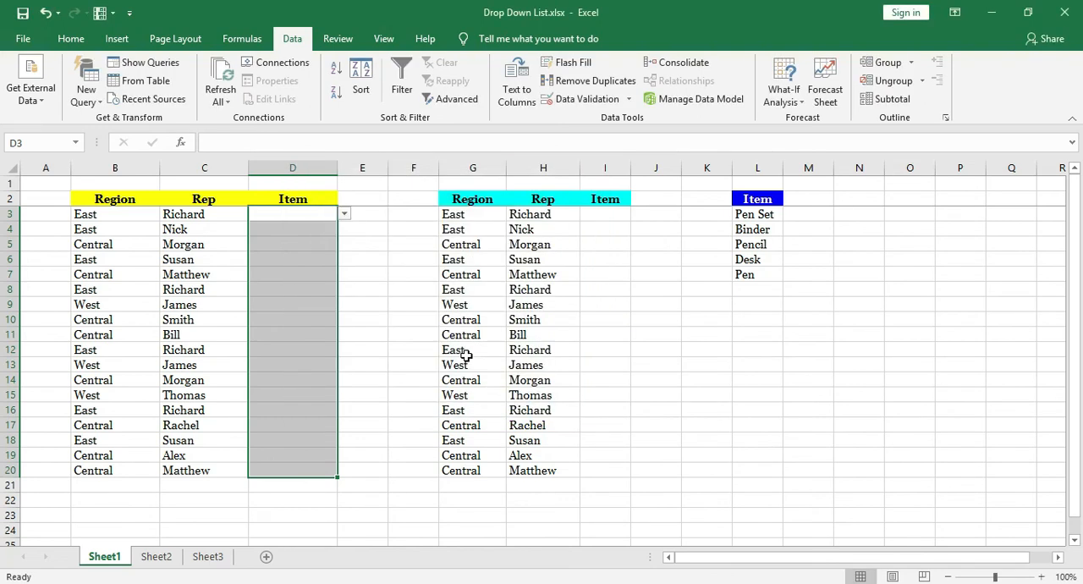
Pick Binder in D3, Pencil in D8 and Desk in D13 from their drop-down lists.
{"action": "left_click", "coordinate": [346, 214]}
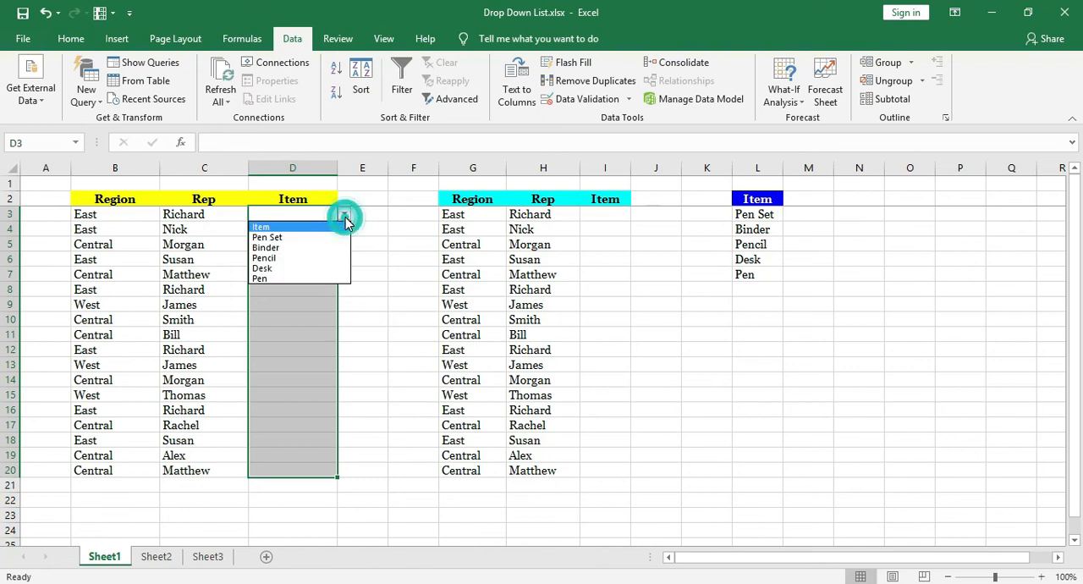
{"action": "left_click", "coordinate": [307, 249]}
{"action": "left_click", "coordinate": [305, 288]}
{"action": "left_click", "coordinate": [346, 290]}
{"action": "left_click", "coordinate": [294, 336]}
{"action": "left_click", "coordinate": [291, 365]}
{"action": "left_click", "coordinate": [344, 364]}
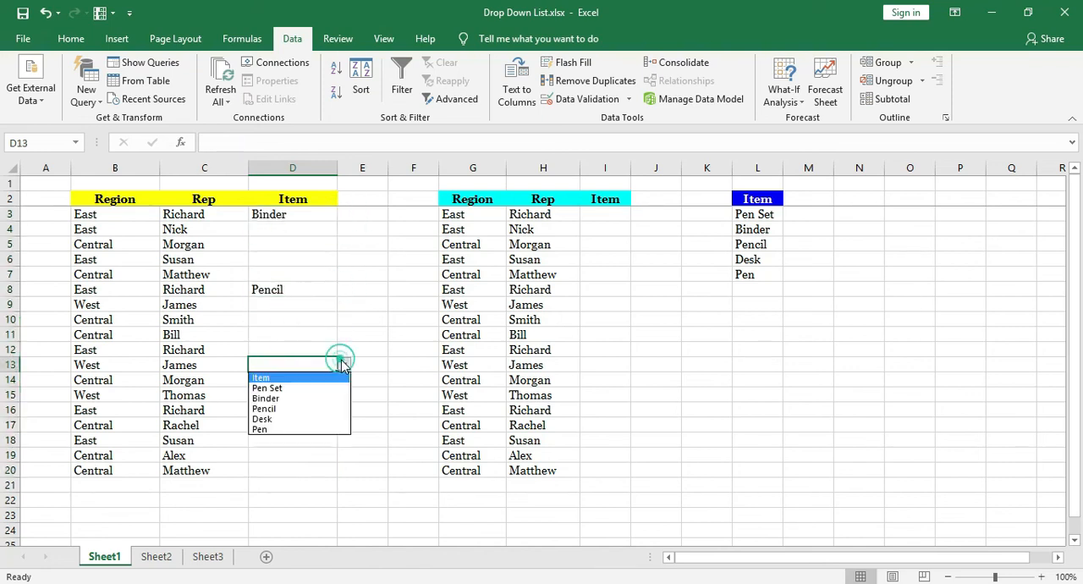
{"action": "left_click", "coordinate": [292, 419]}
{"action": "left_click", "coordinate": [297, 381]}
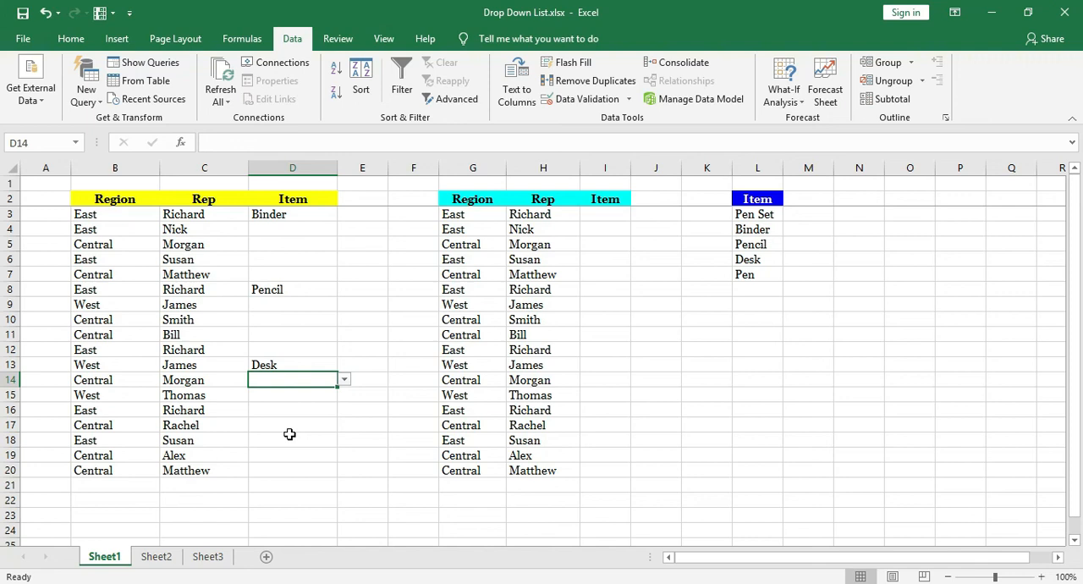
Delete the picked entries in D3:D20 and review the data validation settings of those cells.
{"action": "left_click_drag", "start_coordinate": [293, 214], "coordinate": [294, 469]}
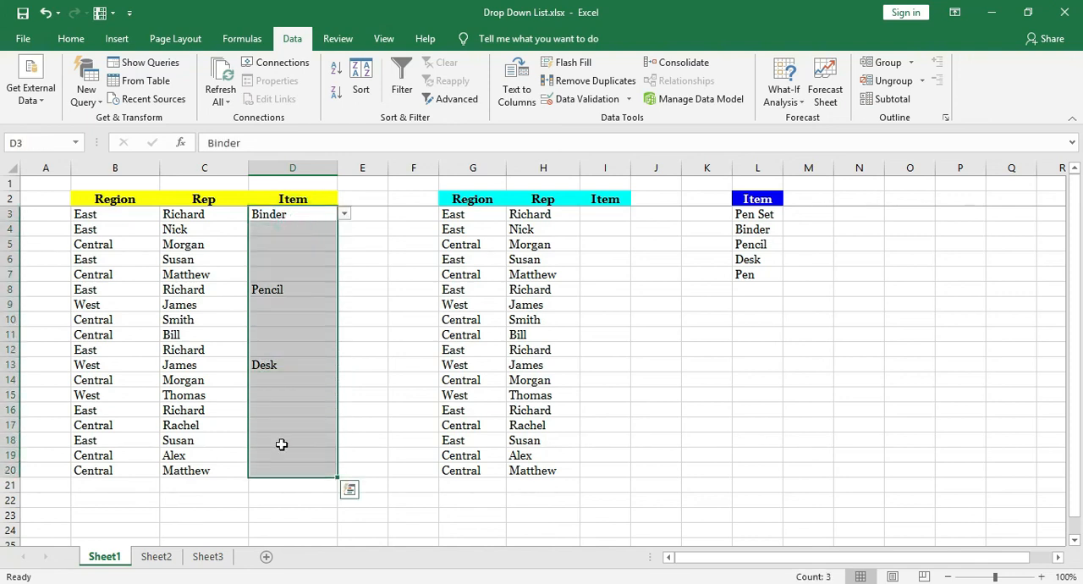
{"action": "key", "text": "Delete"}
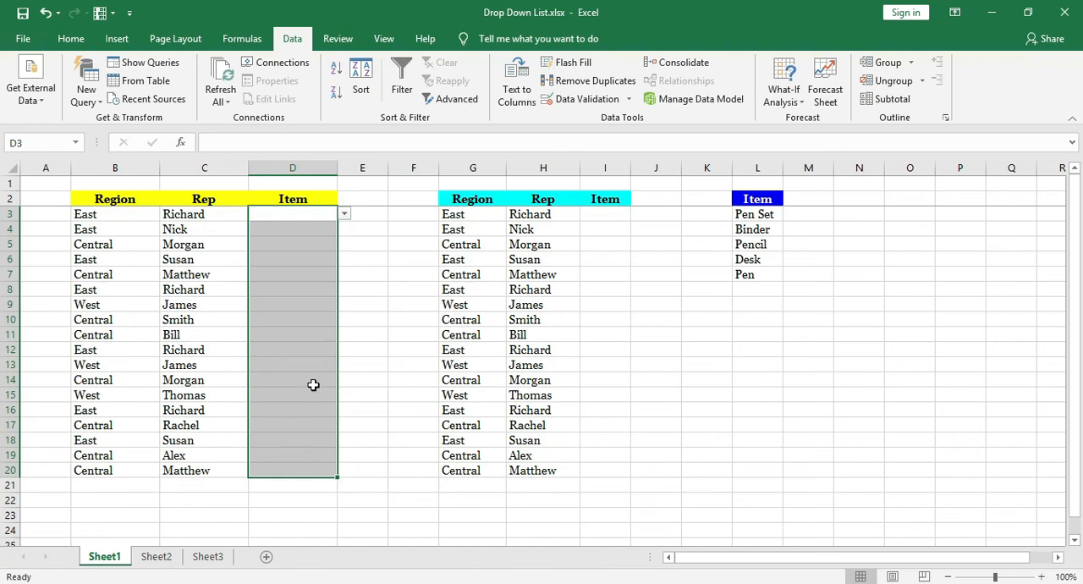
{"action": "left_click", "coordinate": [584, 99]}
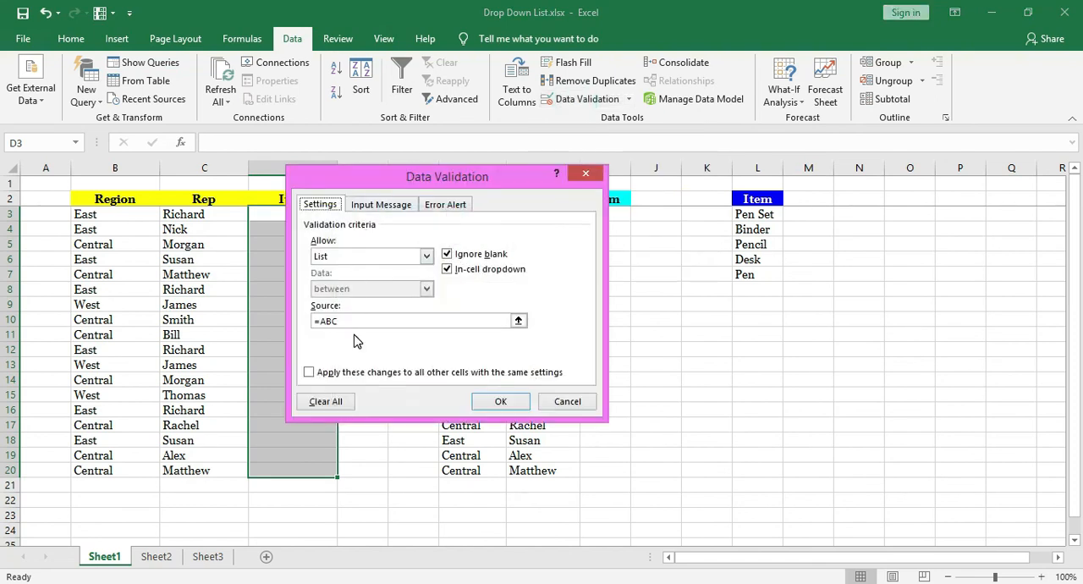
{"action": "left_click", "coordinate": [502, 403]}
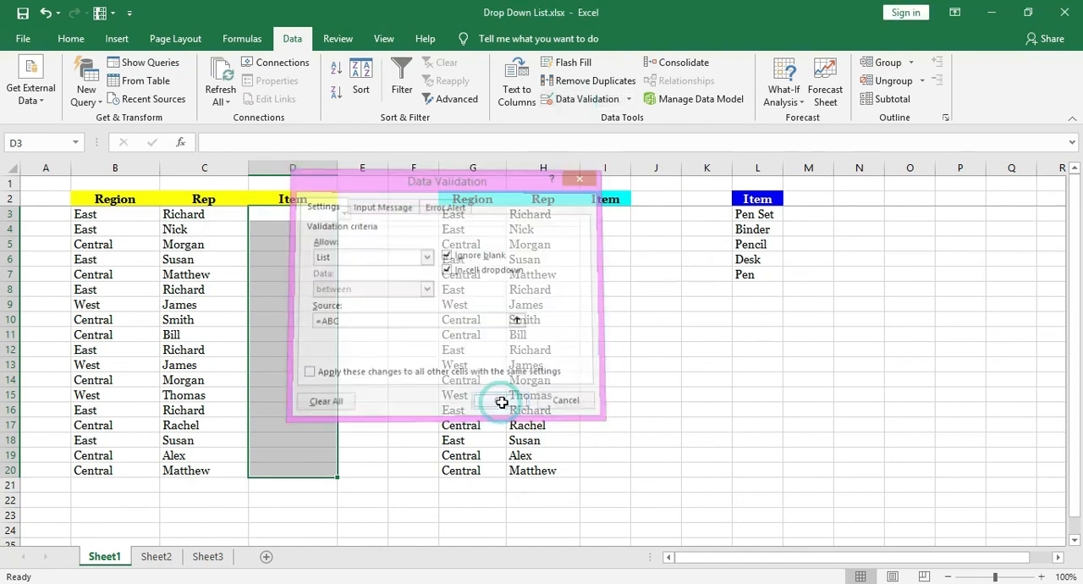
Pick Pen Set in D9 on Sheet1 from its drop-down list.
{"action": "left_click", "coordinate": [309, 306]}
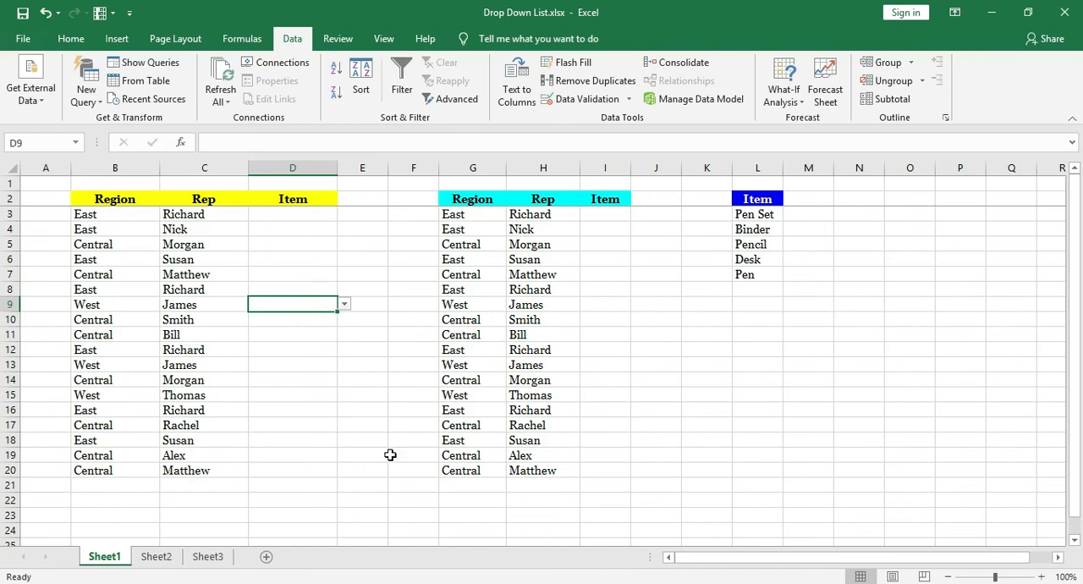
{"action": "left_click", "coordinate": [344, 304]}
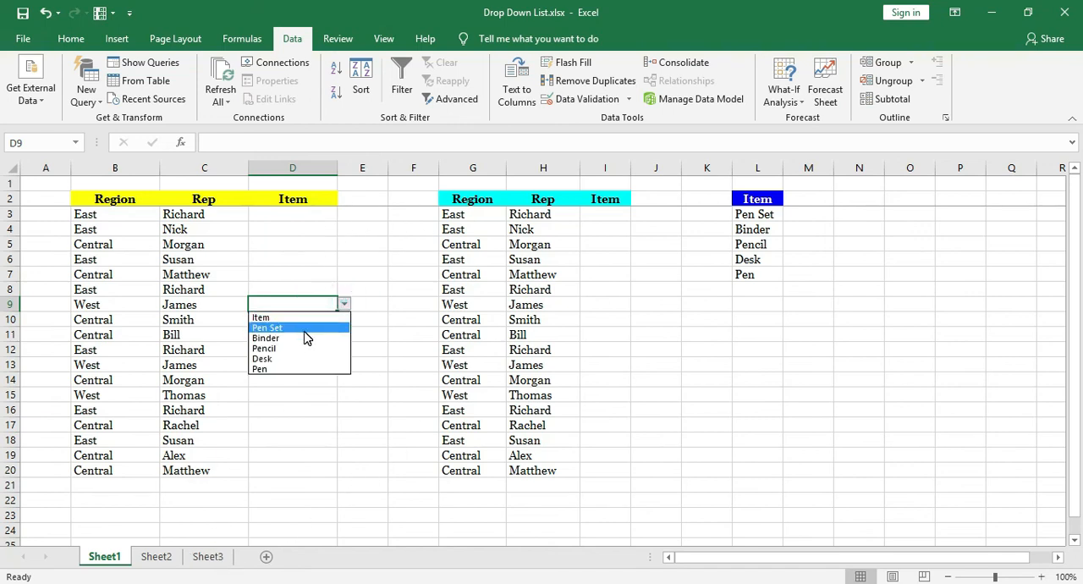
{"action": "left_click", "coordinate": [303, 330]}
{"action": "left_click", "coordinate": [363, 305]}
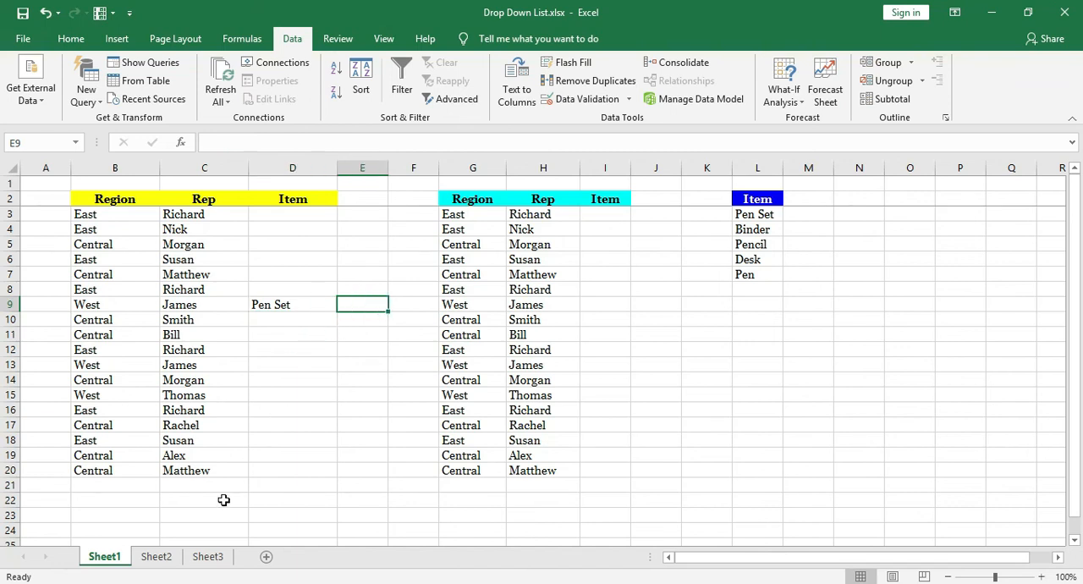
Examine which descriptions belong to Pen Set, Pencil and Desk in the Item and Desc table E4:F10 on Sheet3.
{"action": "left_click", "coordinate": [207, 557]}
{"action": "left_click_drag", "start_coordinate": [360, 289], "coordinate": [452, 312]}
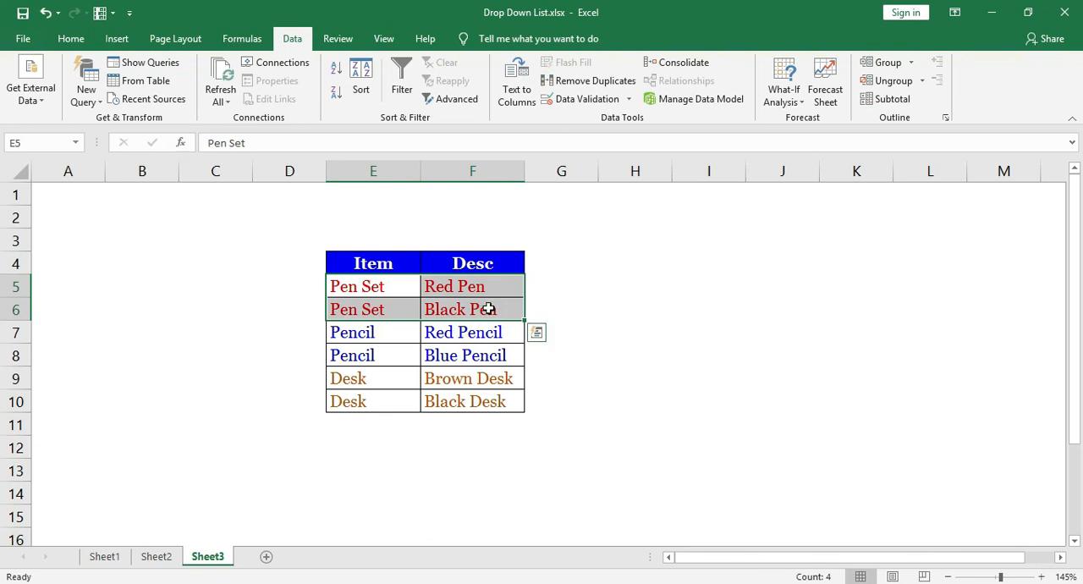
{"action": "left_click", "coordinate": [427, 308]}
{"action": "left_click", "coordinate": [399, 288]}
{"action": "left_click", "coordinate": [402, 309]}
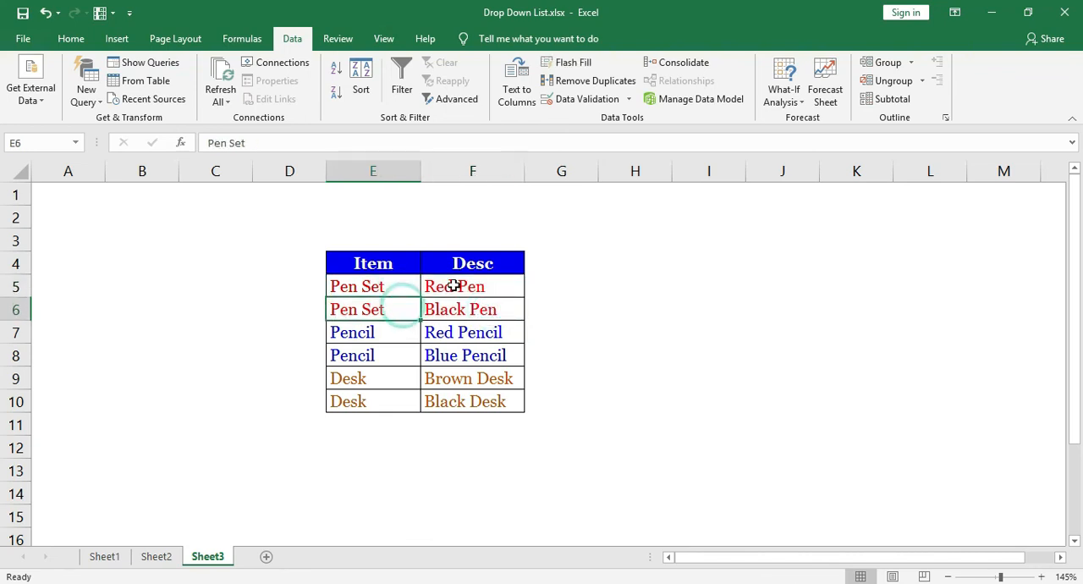
{"action": "left_click", "coordinate": [455, 286]}
{"action": "left_click", "coordinate": [464, 307]}
{"action": "left_click_drag", "start_coordinate": [410, 340], "coordinate": [436, 357]}
{"action": "left_click_drag", "start_coordinate": [358, 378], "coordinate": [435, 407]}
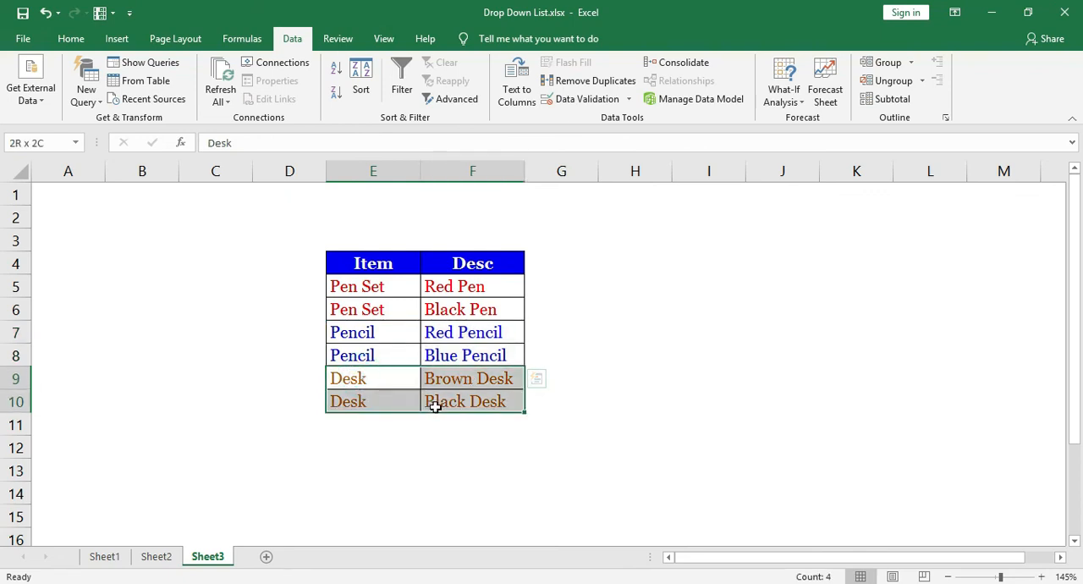
{"action": "left_click", "coordinate": [569, 381]}
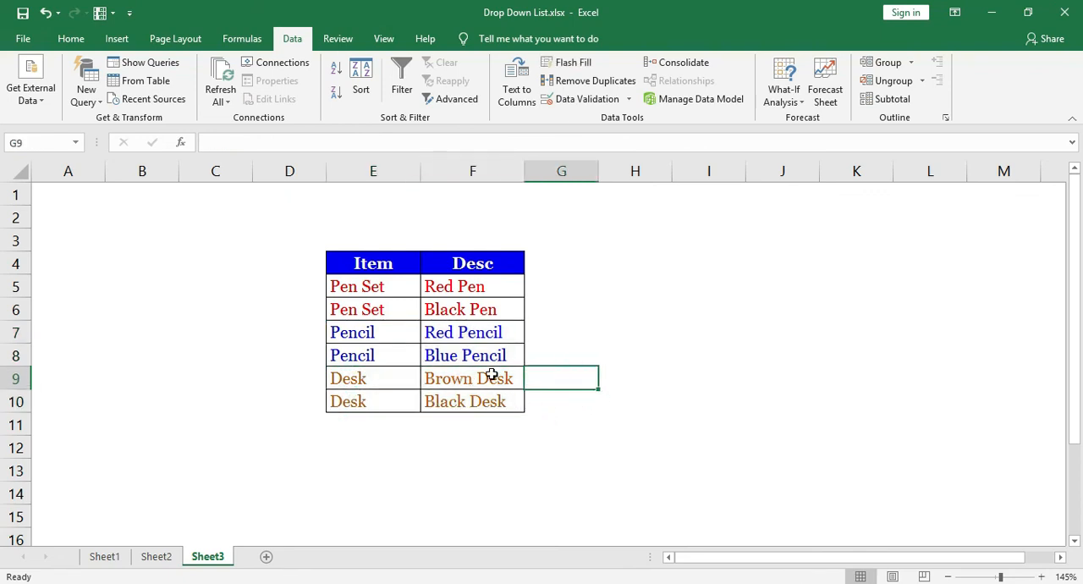
{"action": "left_click", "coordinate": [378, 291]}
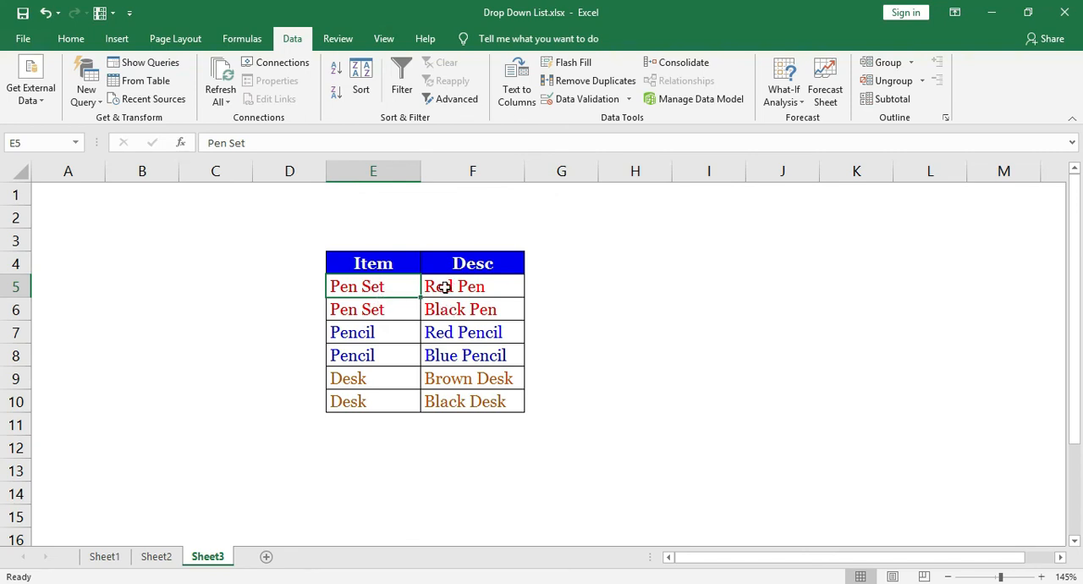
{"action": "left_click_drag", "start_coordinate": [445, 288], "coordinate": [440, 310]}
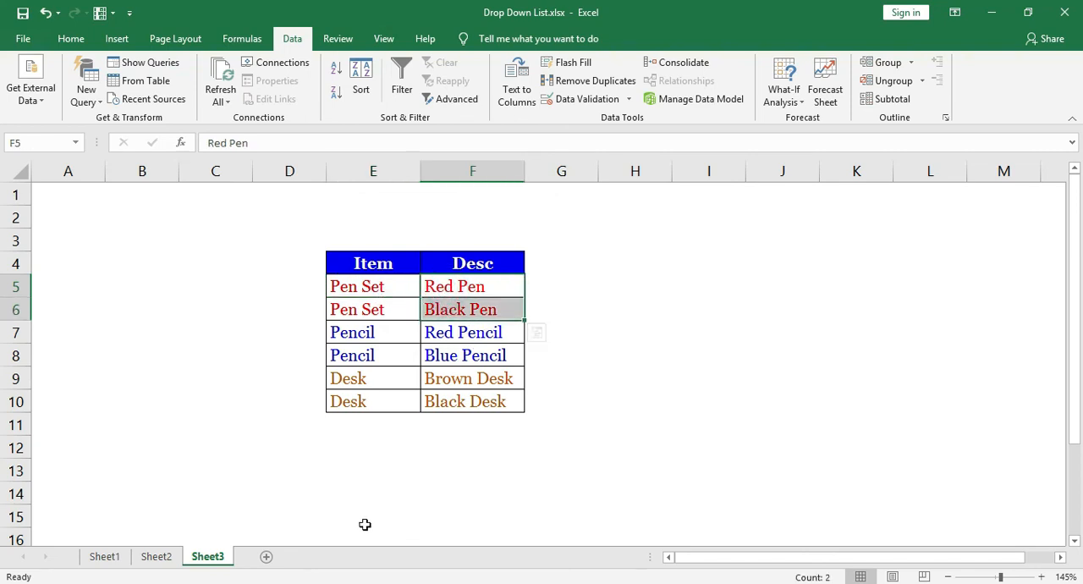